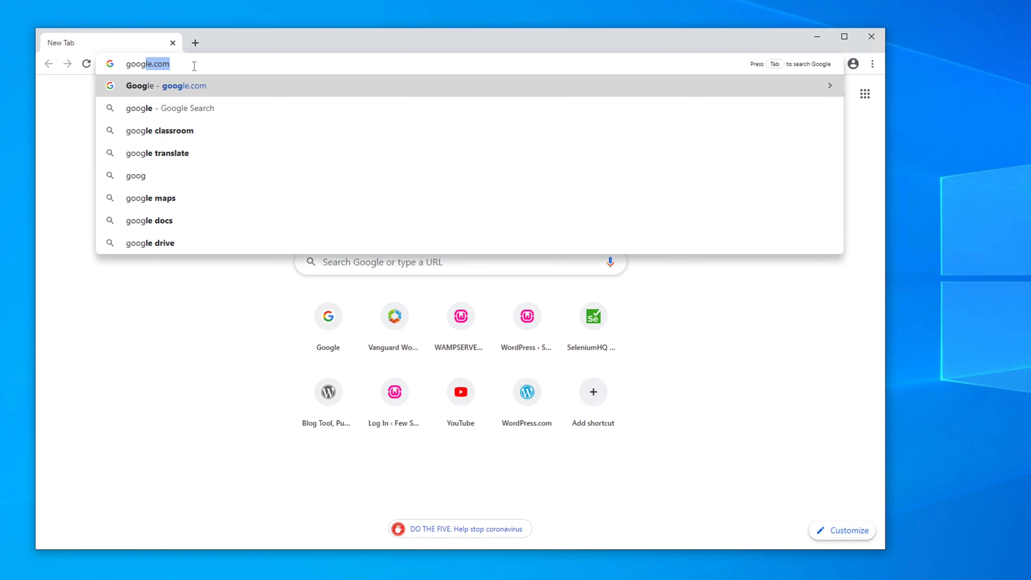
Step: Load google.com in Chrome and search for 'mysql'
key(Return)
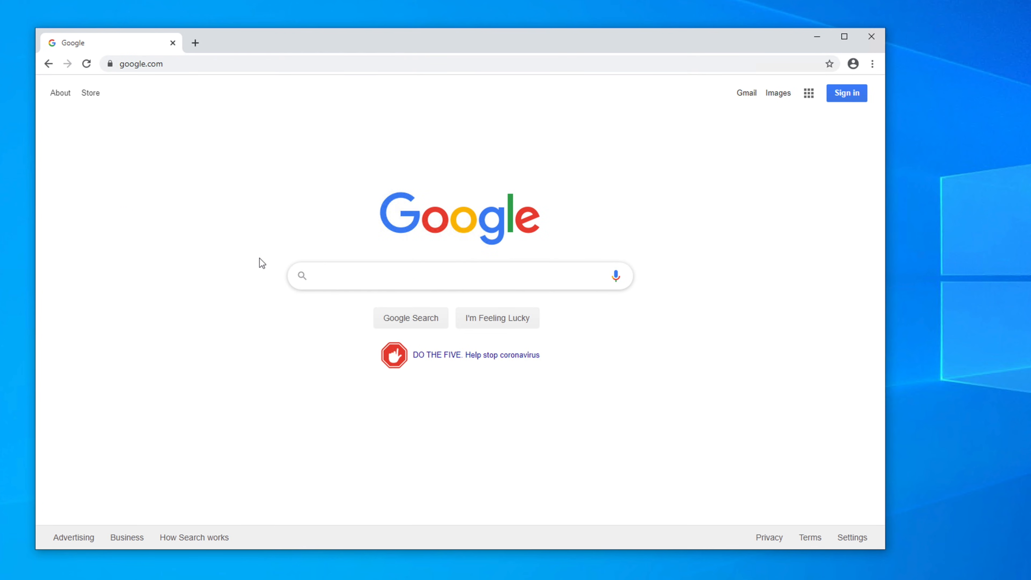
text(mysql)
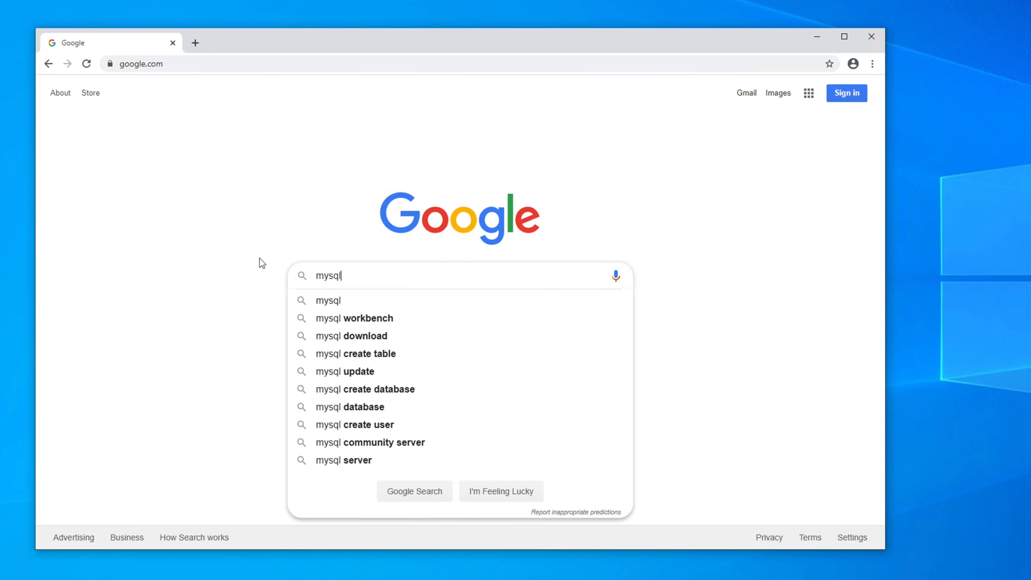
key(Return)
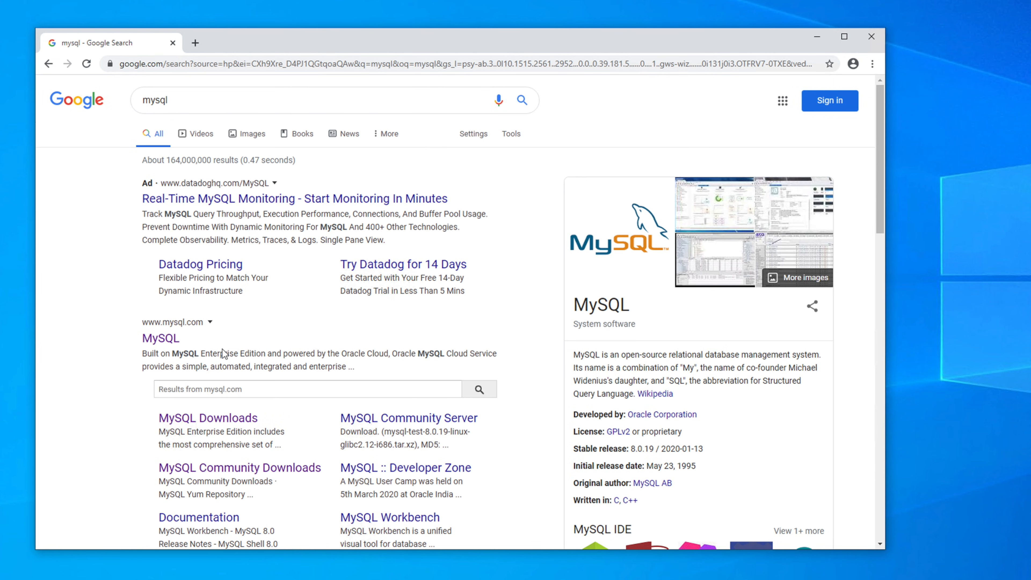
Step: Open mysql.com from the results, go to DOWNLOADS, and read the Enterprise Edition section
click(158, 342)
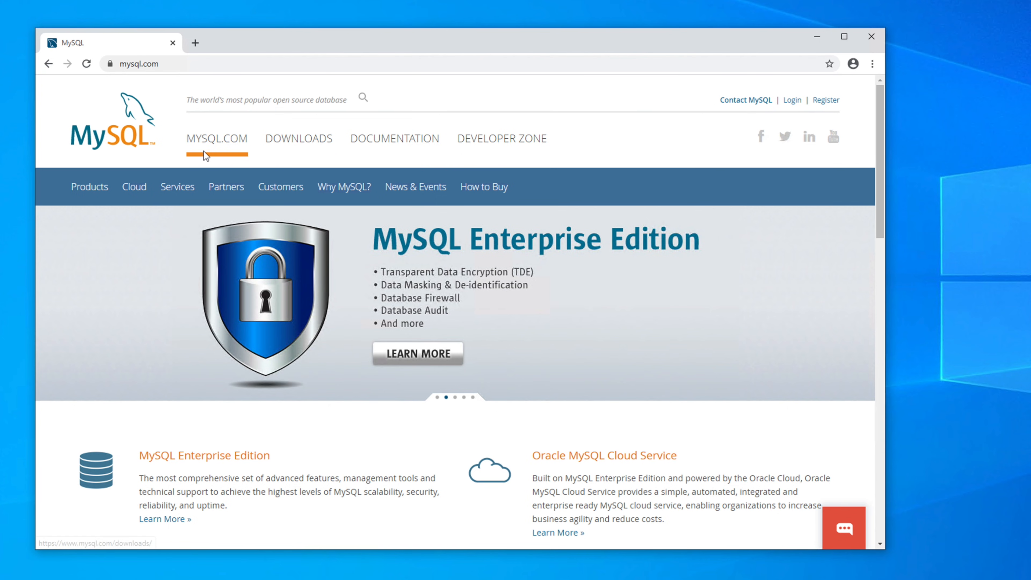
click(304, 148)
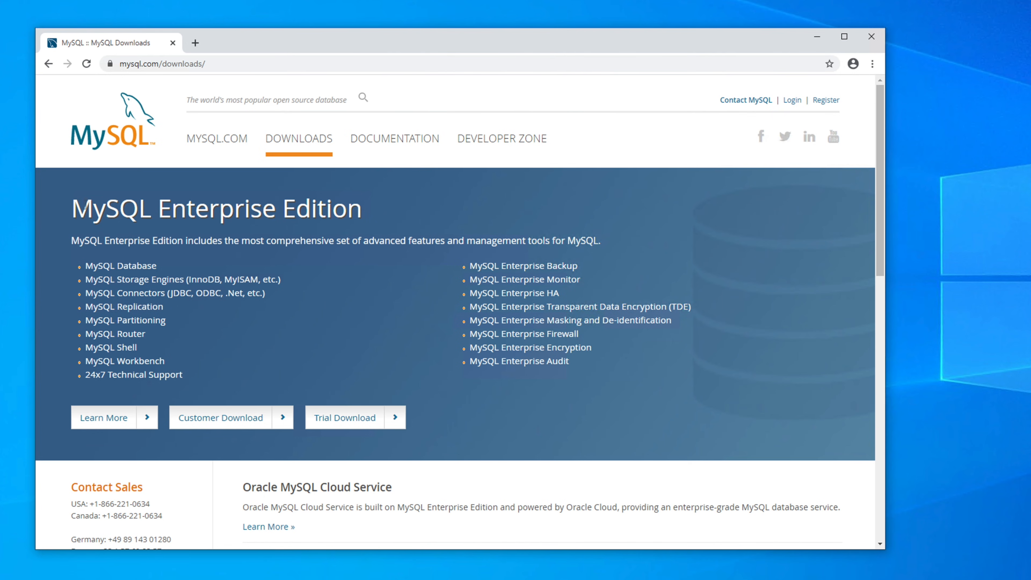
drag(74, 208, 447, 224)
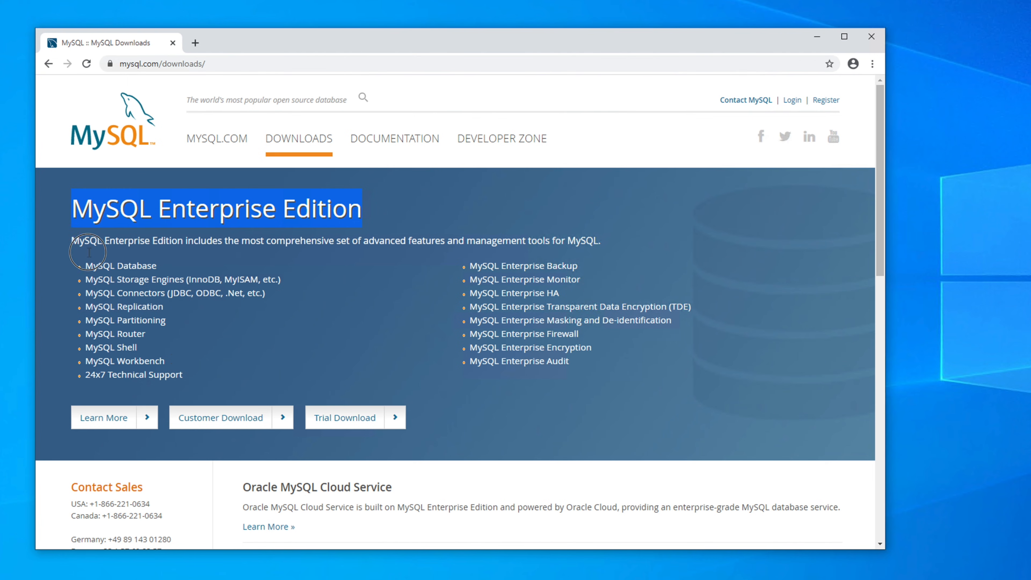
drag(75, 241, 277, 375)
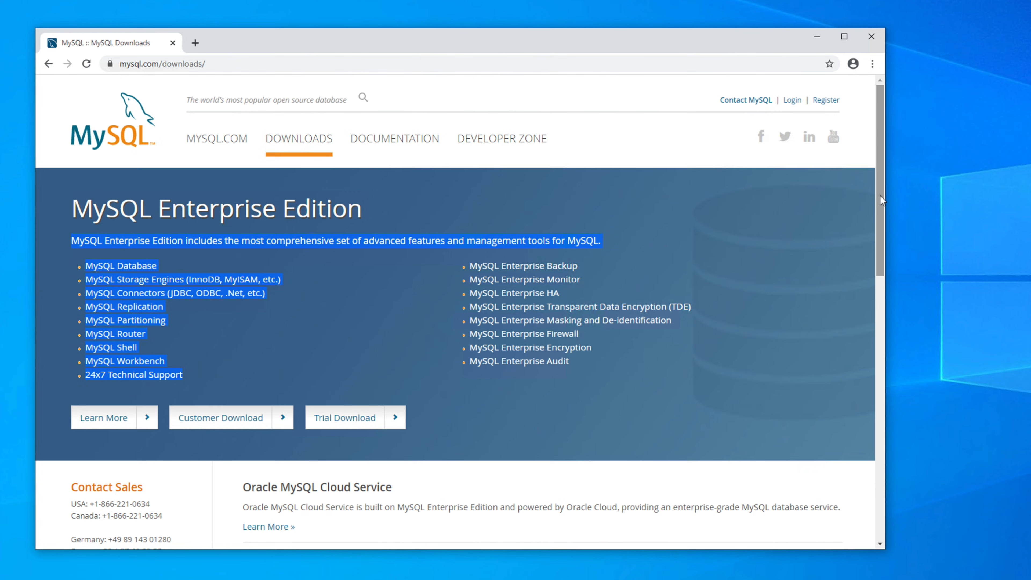
drag(880, 195, 881, 347)
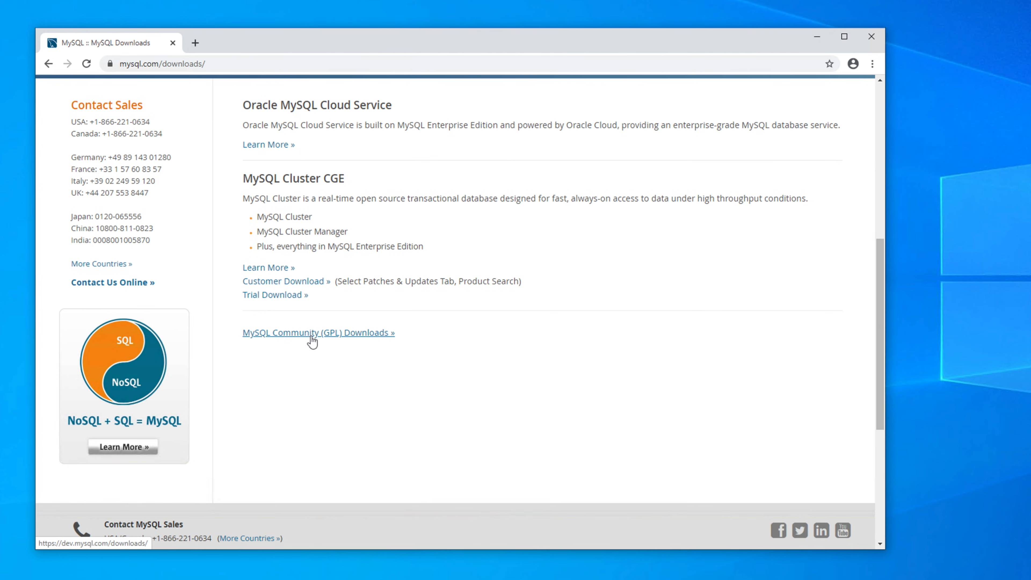
Step: Follow MySQL Community (GPL) Downloads through to the MySQL Installer for Windows page
click(284, 333)
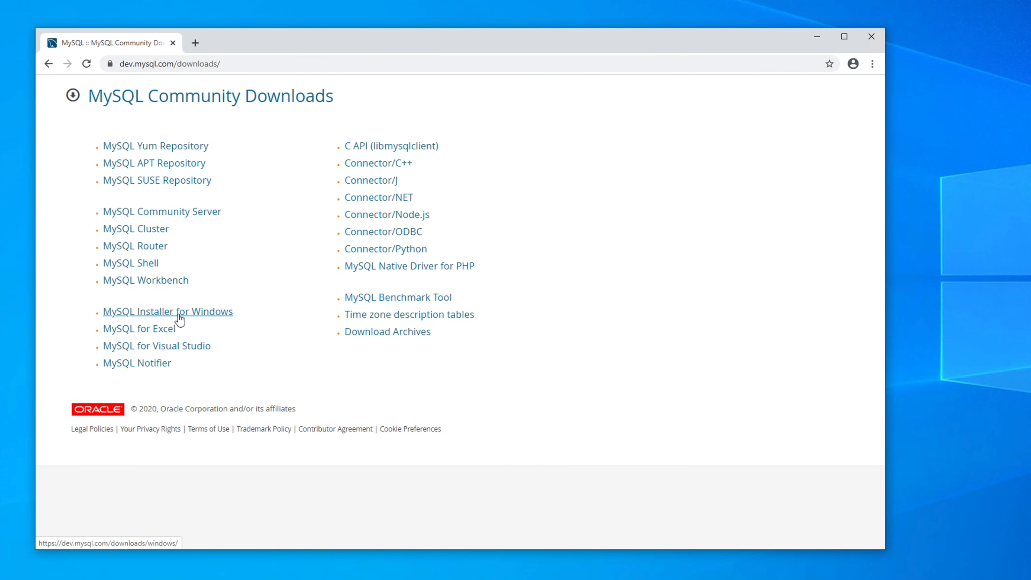
click(205, 318)
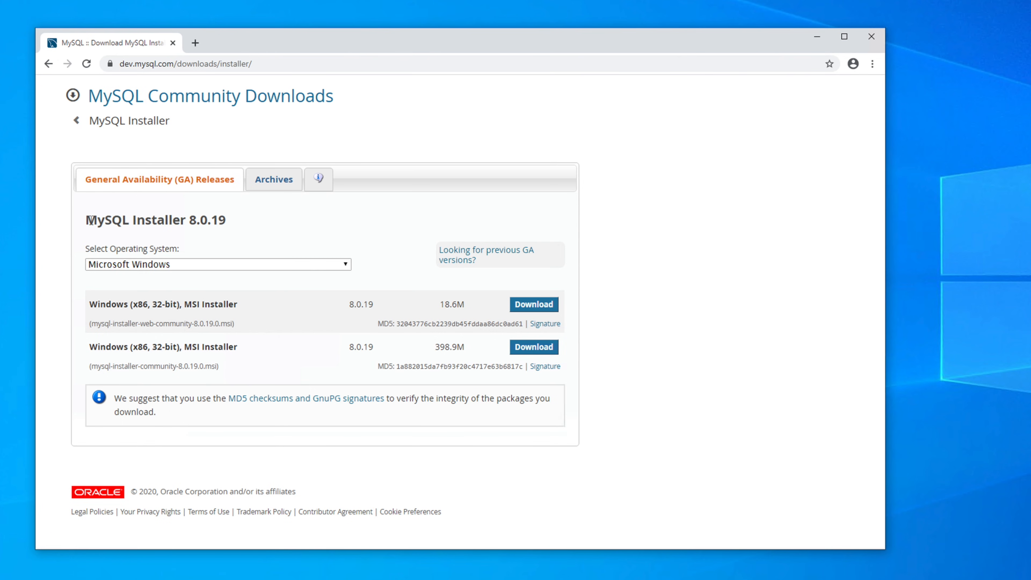
drag(87, 220, 183, 220)
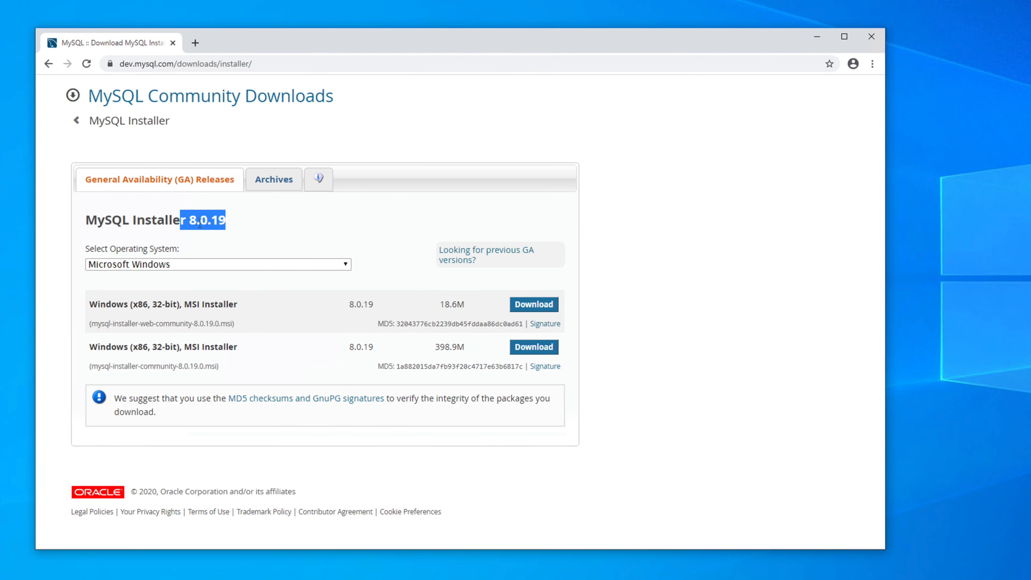
click(195, 224)
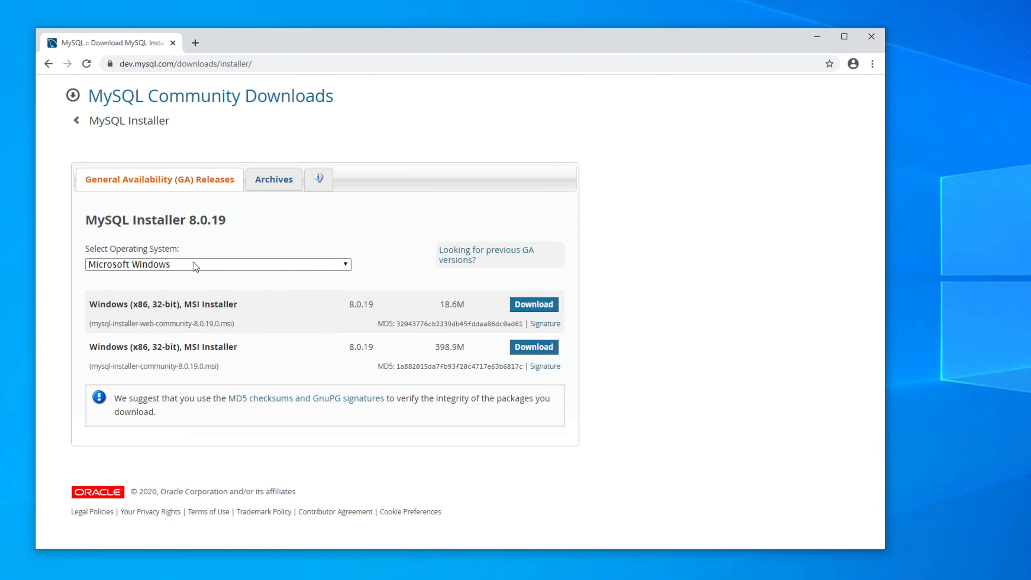
click(195, 270)
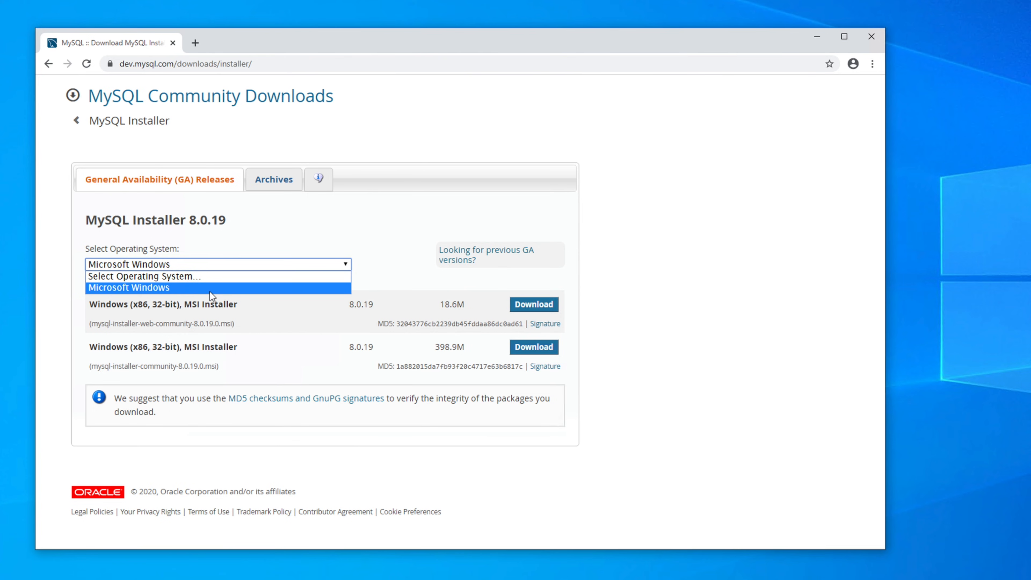
click(223, 237)
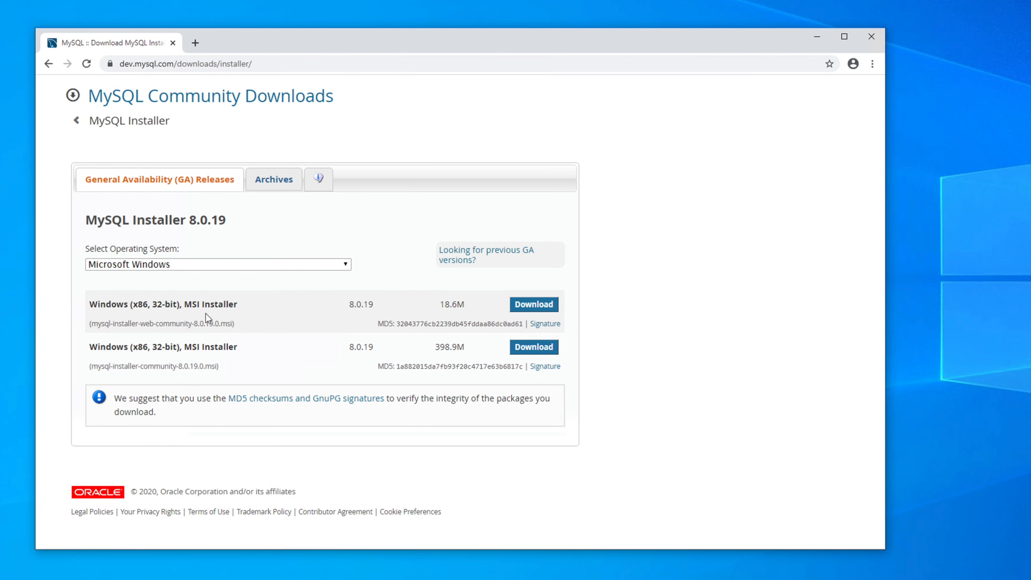
drag(90, 305, 236, 304)
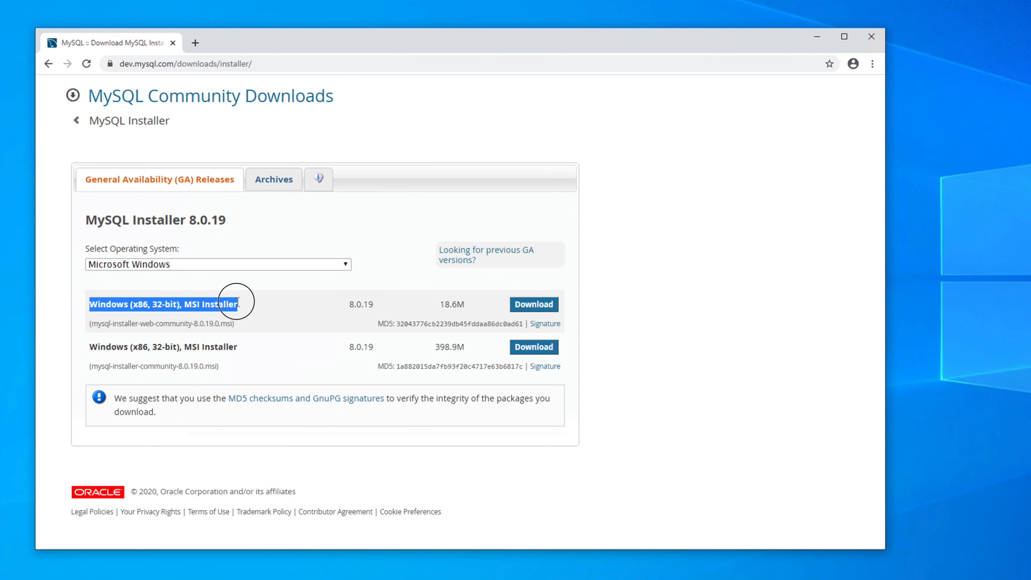
drag(91, 346, 239, 346)
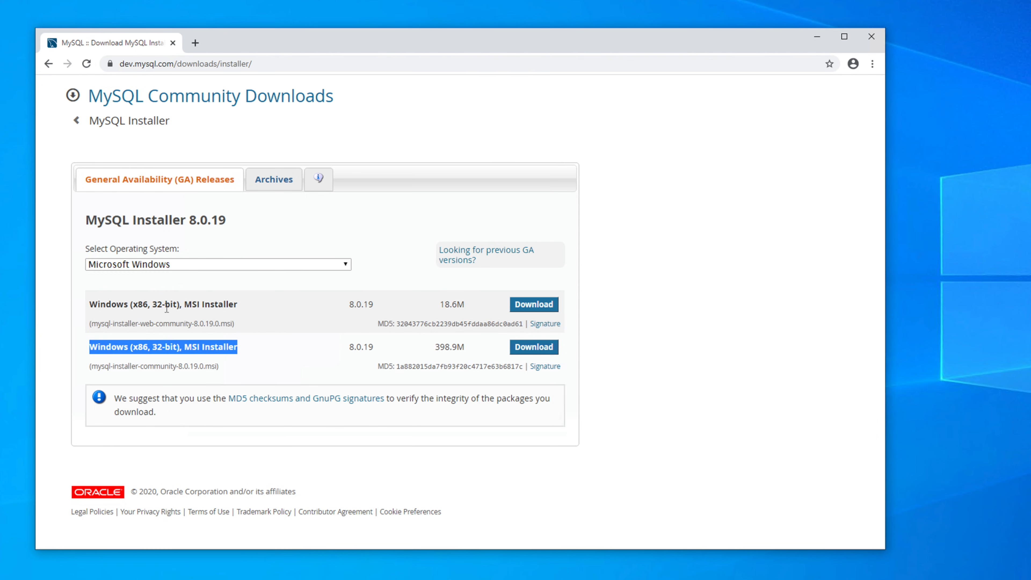
click(244, 303)
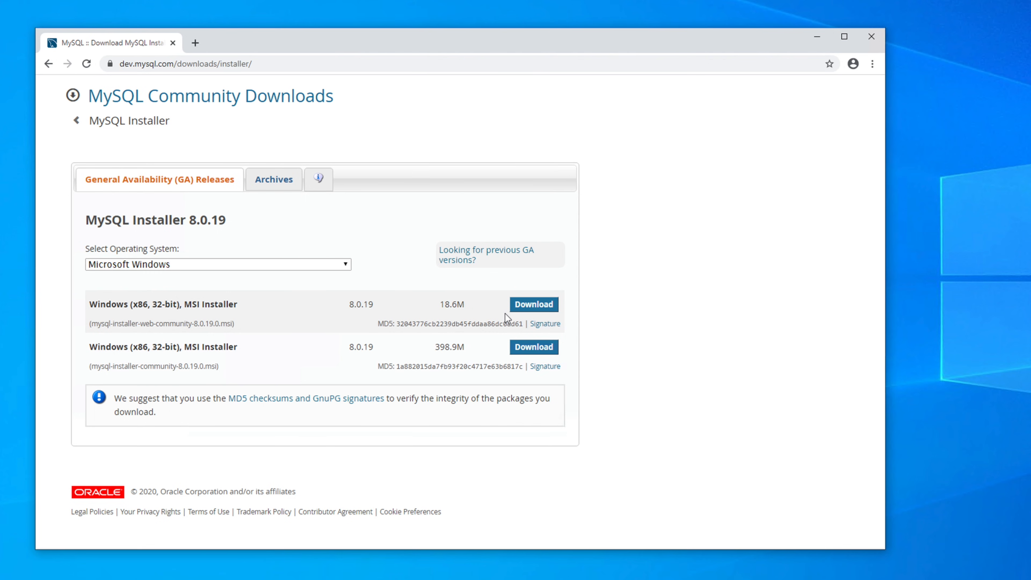
drag(436, 350, 465, 348)
drag(439, 305, 466, 305)
drag(87, 324, 236, 321)
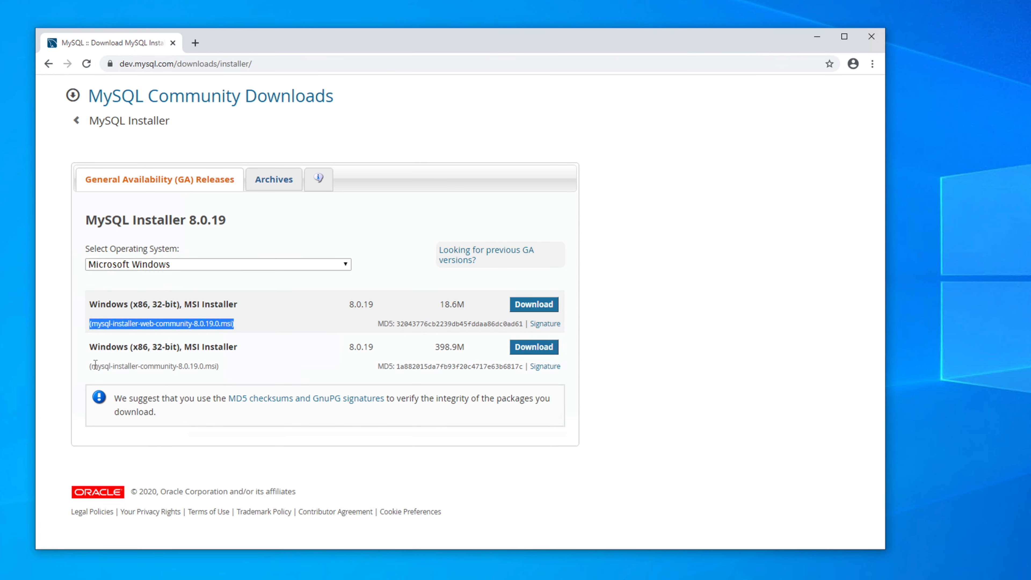
drag(92, 365, 232, 366)
click(232, 365)
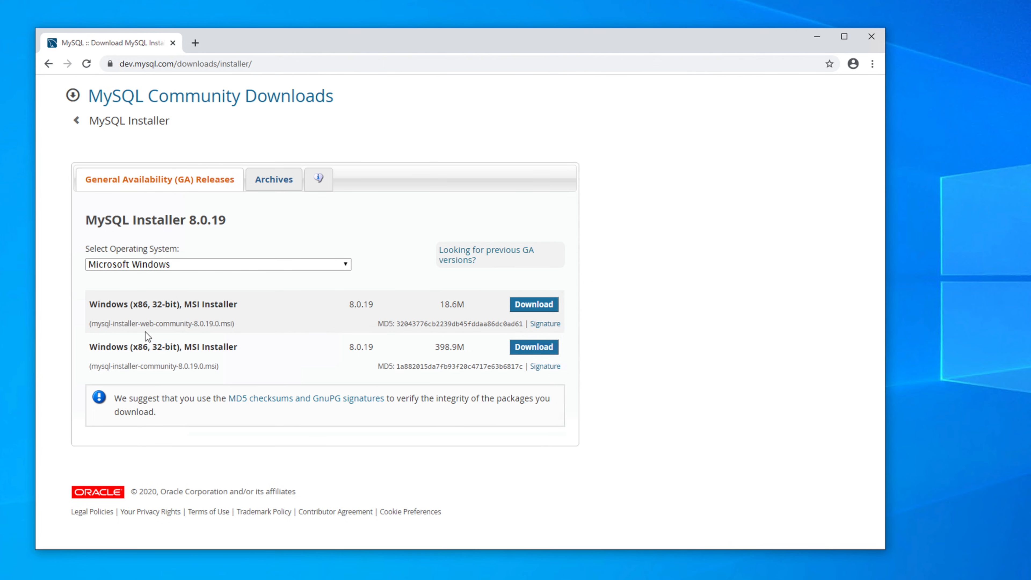
drag(140, 325, 153, 325)
drag(112, 366, 170, 367)
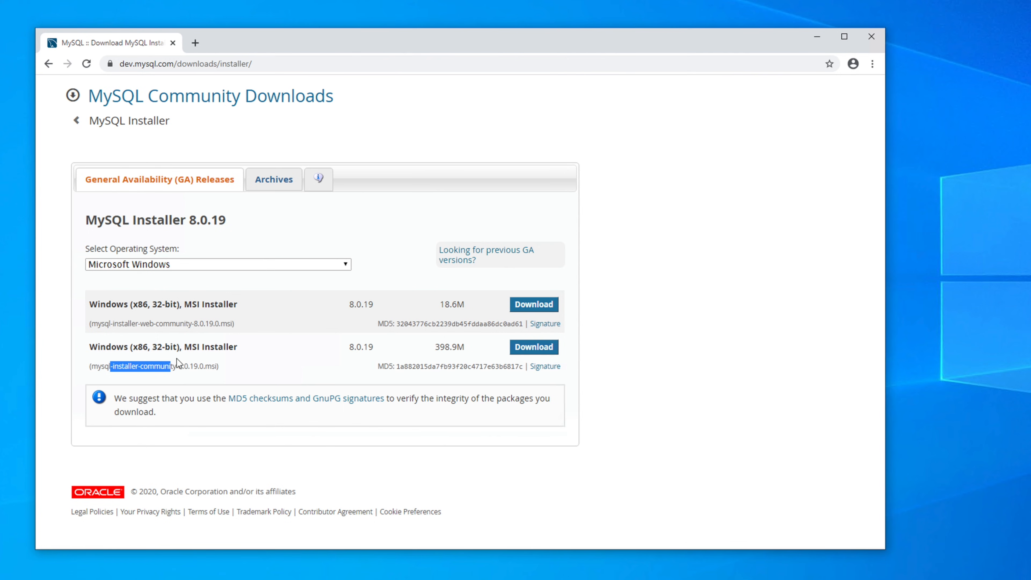
Step: Download the full 398.9M Windows MSI installer without logging in to an Oracle account
click(533, 348)
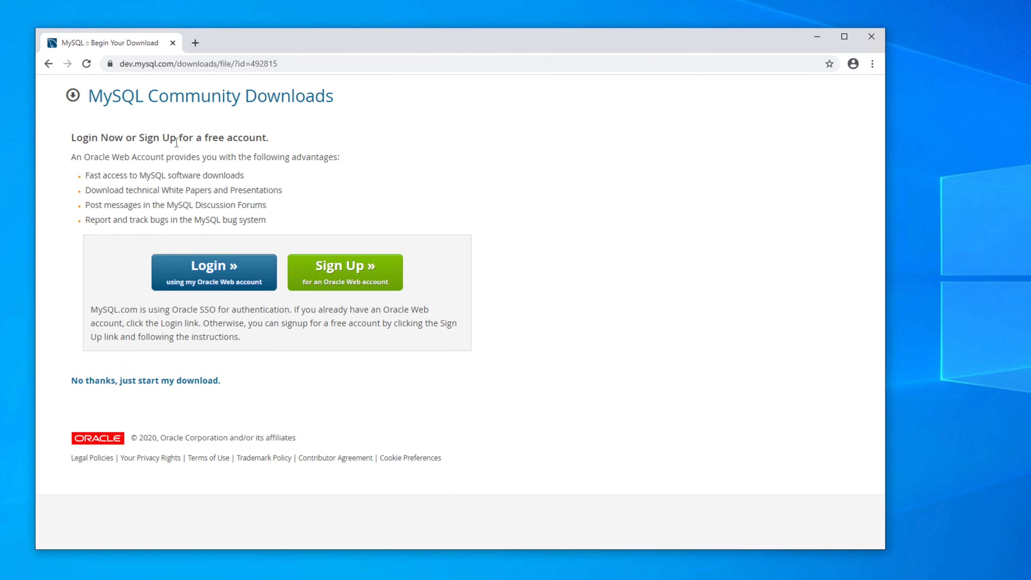
drag(269, 141, 73, 96)
click(229, 215)
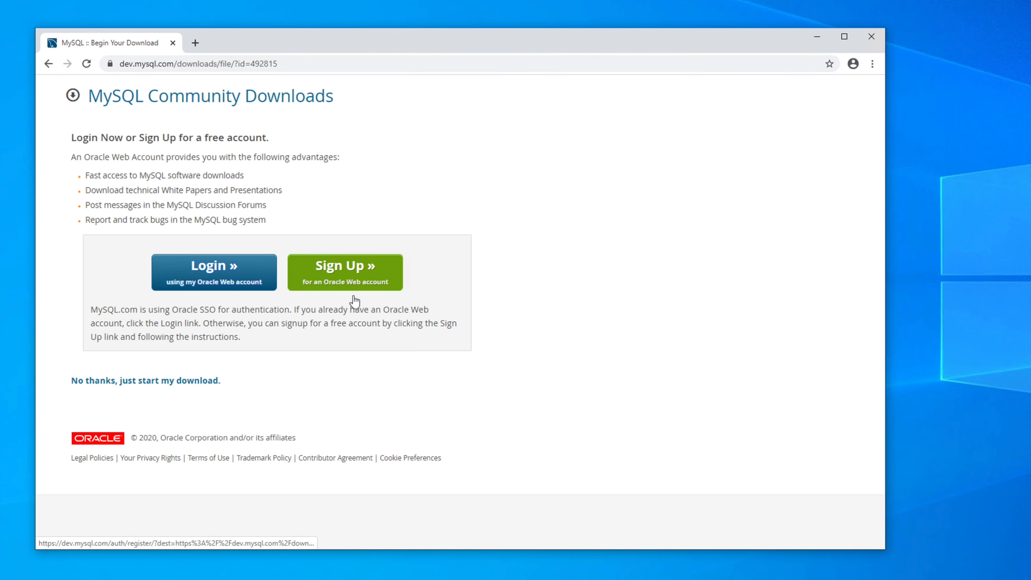
click(117, 383)
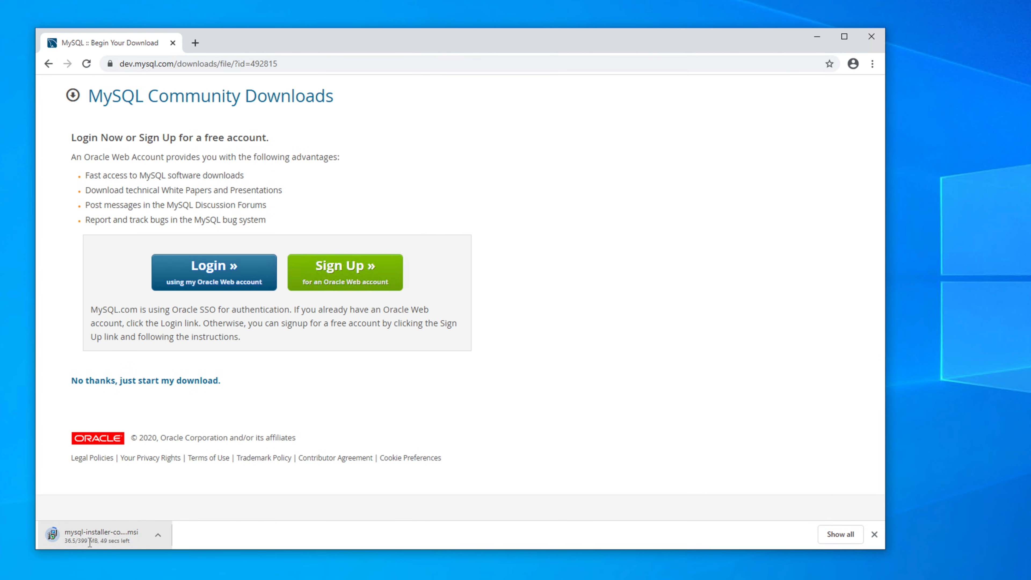
Step: Track the 399 MB mysql-installer-community-8.0.19.0.msi download on chrome://downloads
click(833, 537)
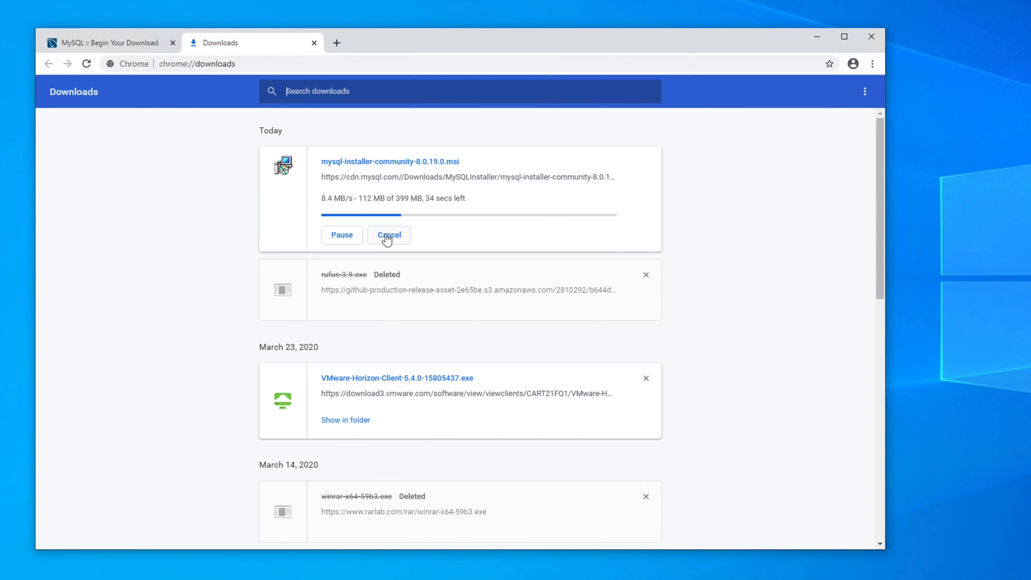
drag(396, 199, 426, 199)
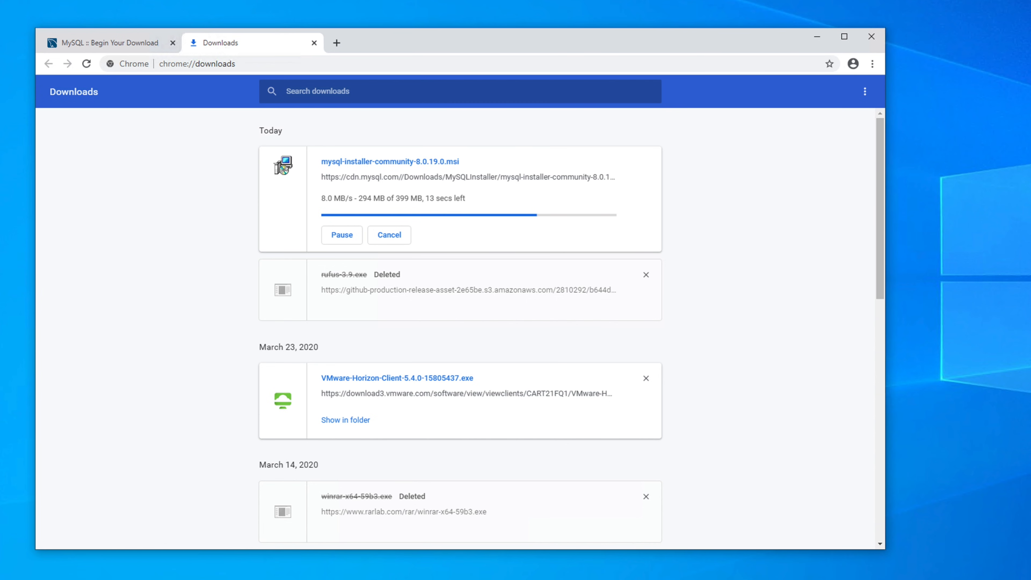
Step: Open the Downloads folder in File Explorer and position its window over the browser
key(super+e)
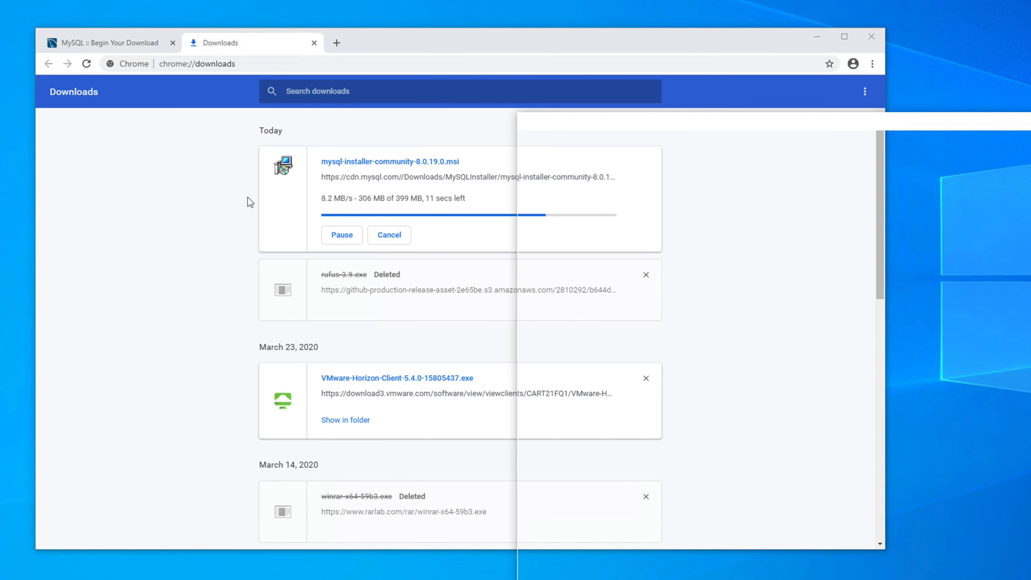
click(667, 120)
drag(666, 121, 270, 228)
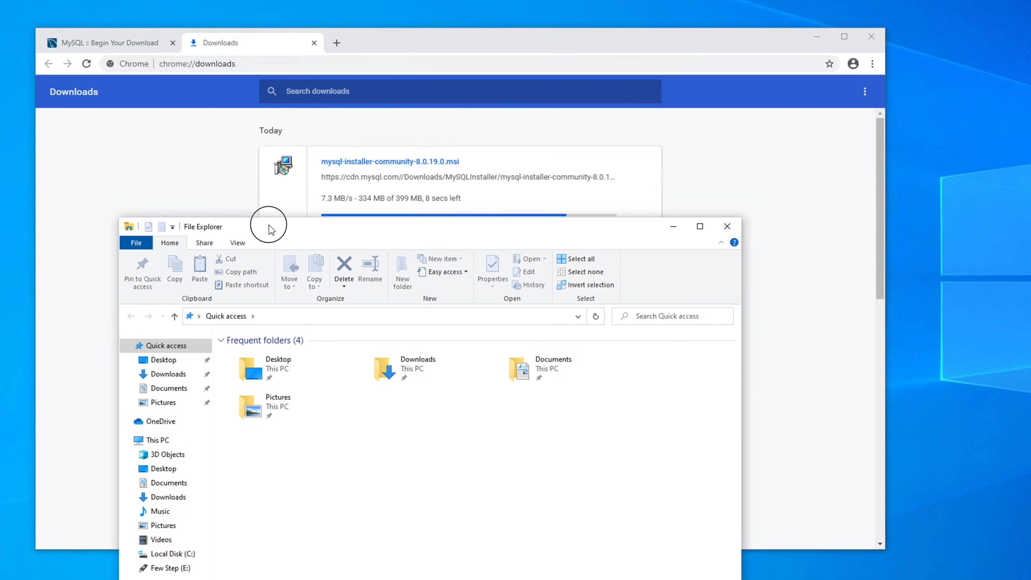
click(168, 378)
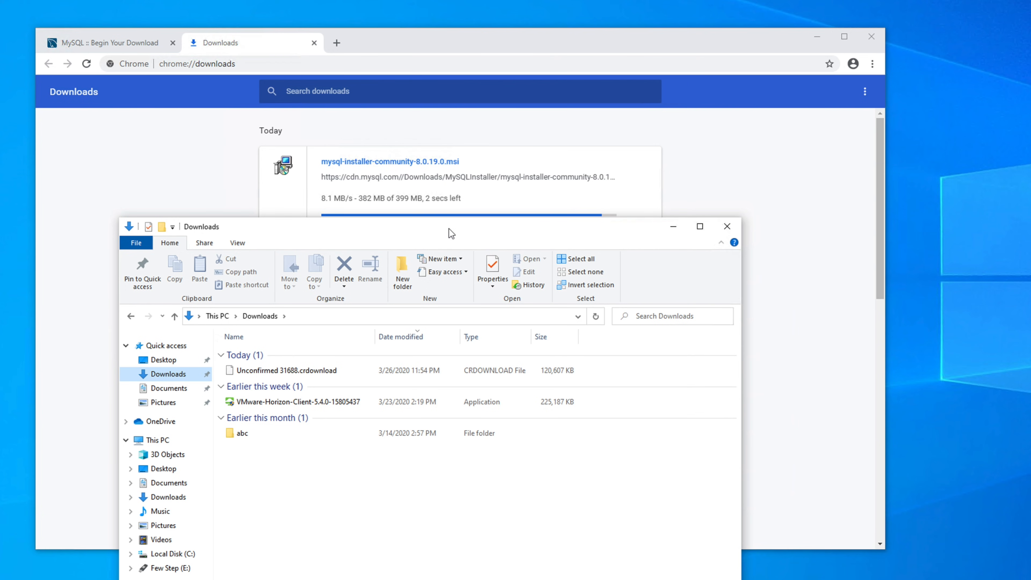
drag(449, 230, 450, 244)
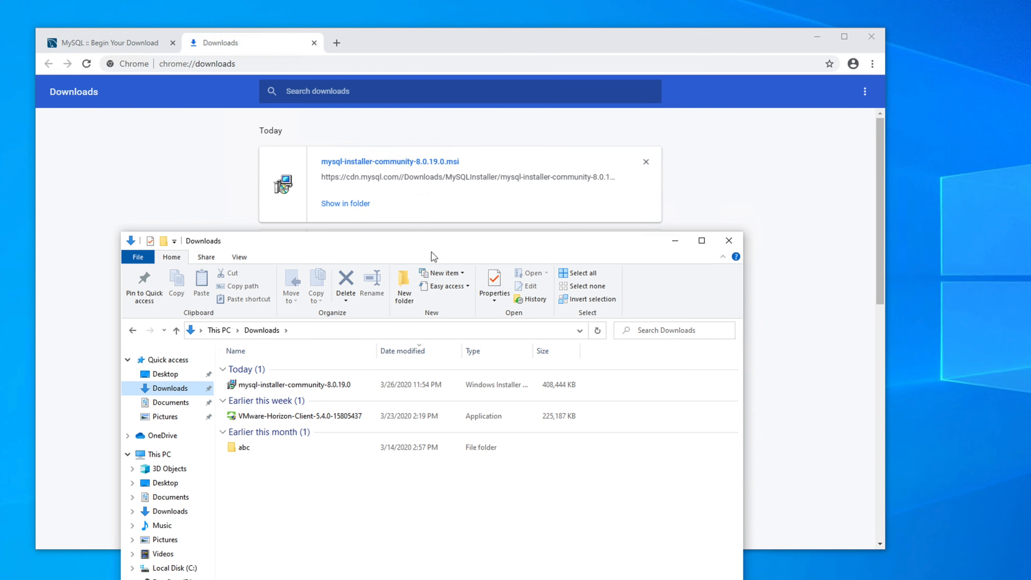
click(431, 232)
drag(431, 232, 412, 134)
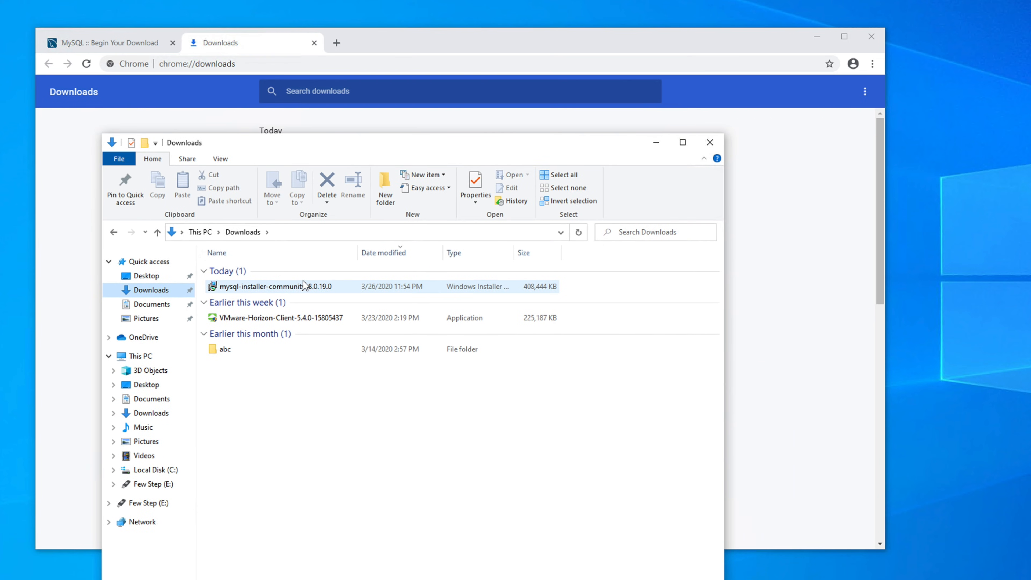
Step: Select the finished 408,444 KB mysql-installer-community-8.0.19.0 file and close Chrome
click(269, 287)
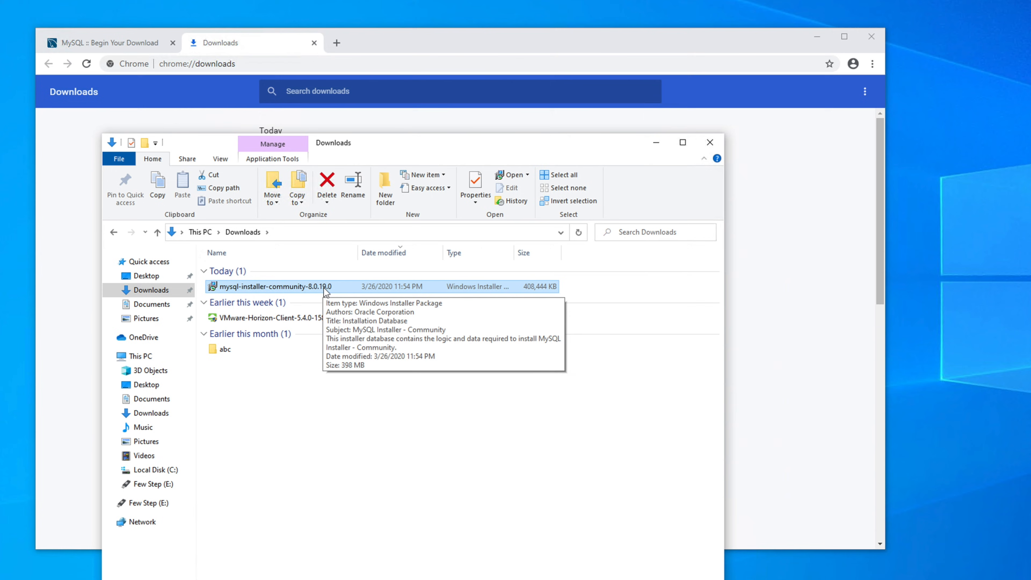
click(444, 55)
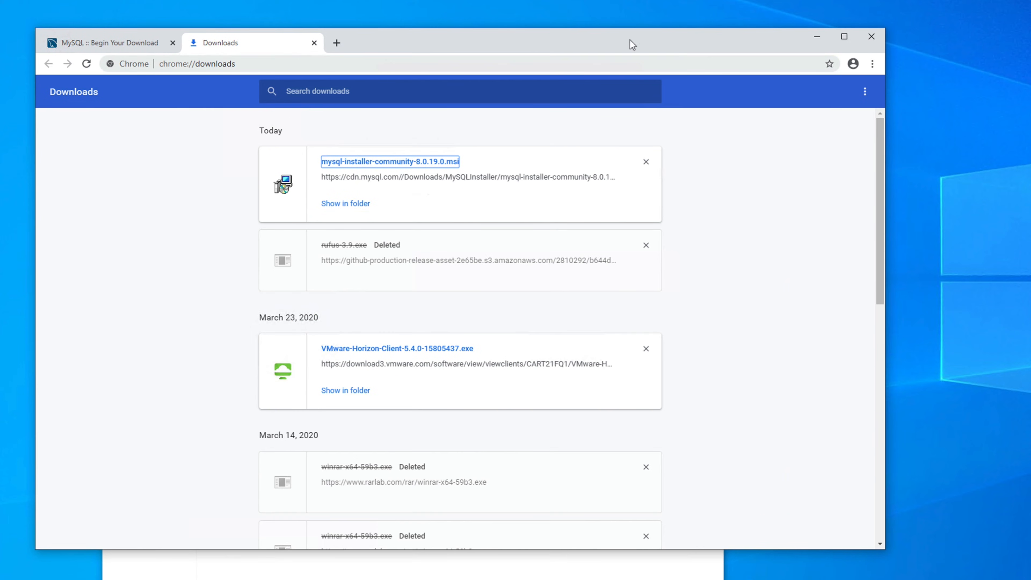
click(871, 37)
drag(580, 135, 578, 133)
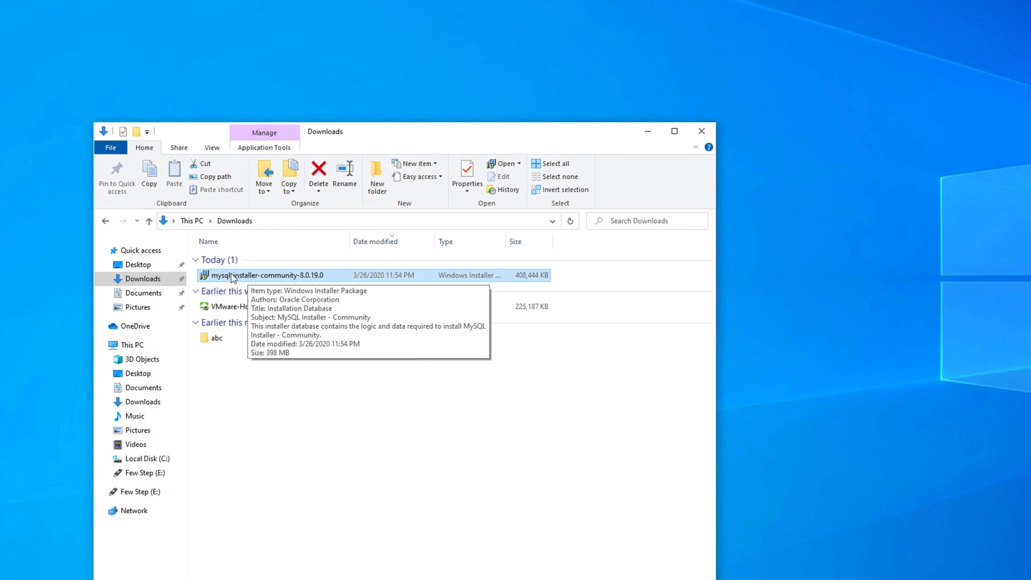
Step: Choose Install from the mysql-installer-community-8.0.19.0 file's right-click menu
right_click(239, 279)
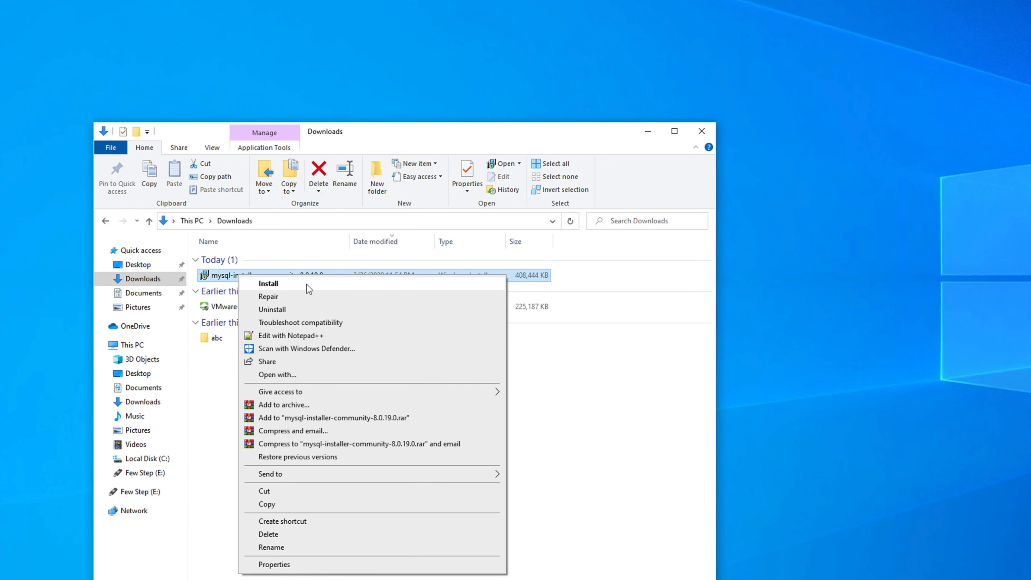
click(285, 285)
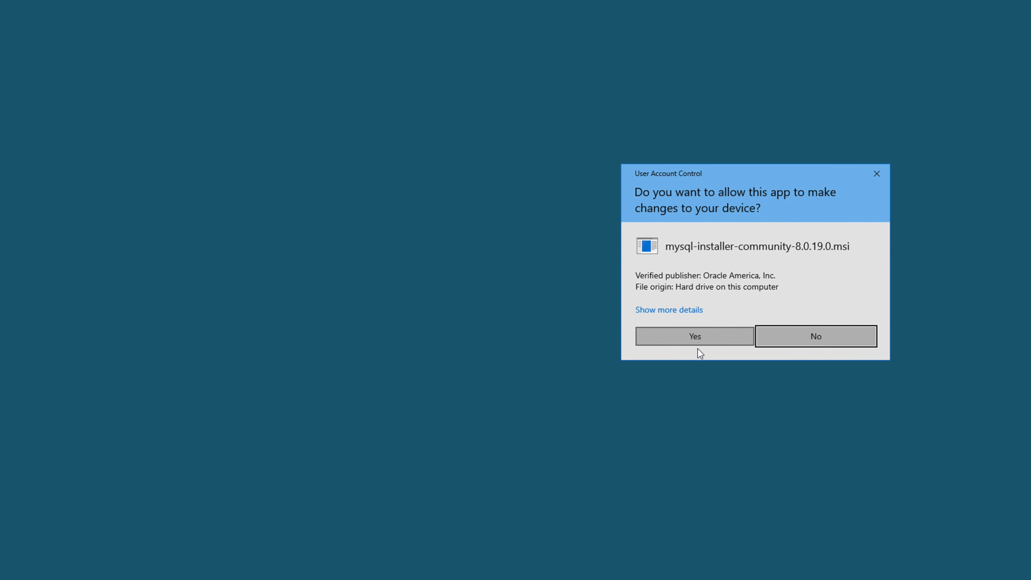
Step: Approve the installer package's UAC prompt and close the Downloads folder window
click(686, 337)
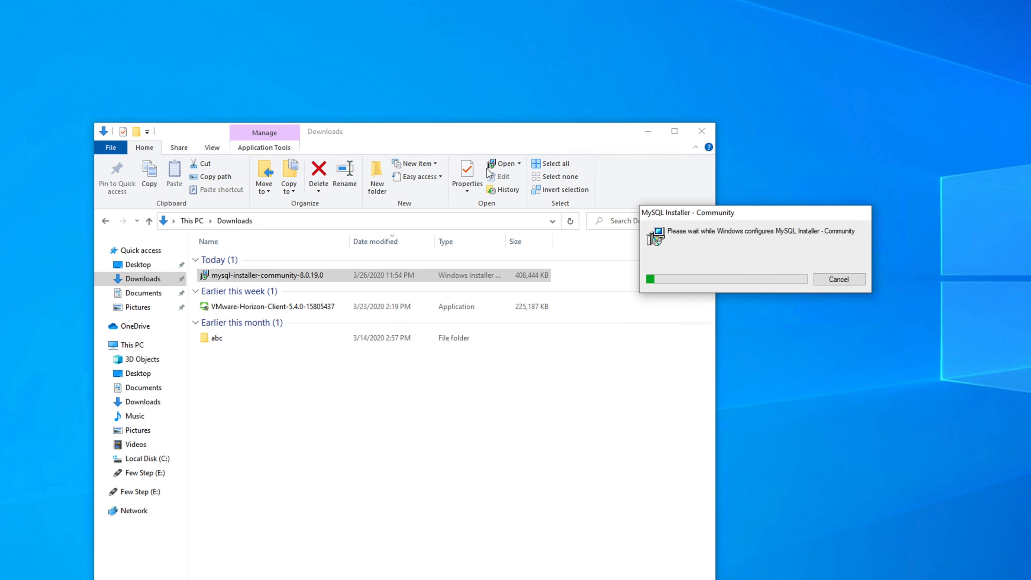
click(458, 128)
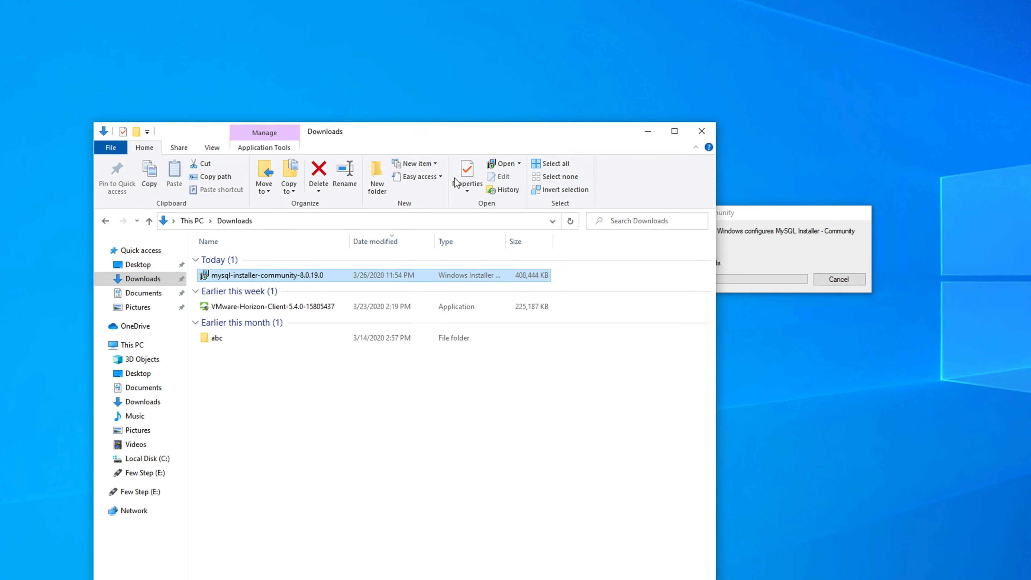
click(701, 134)
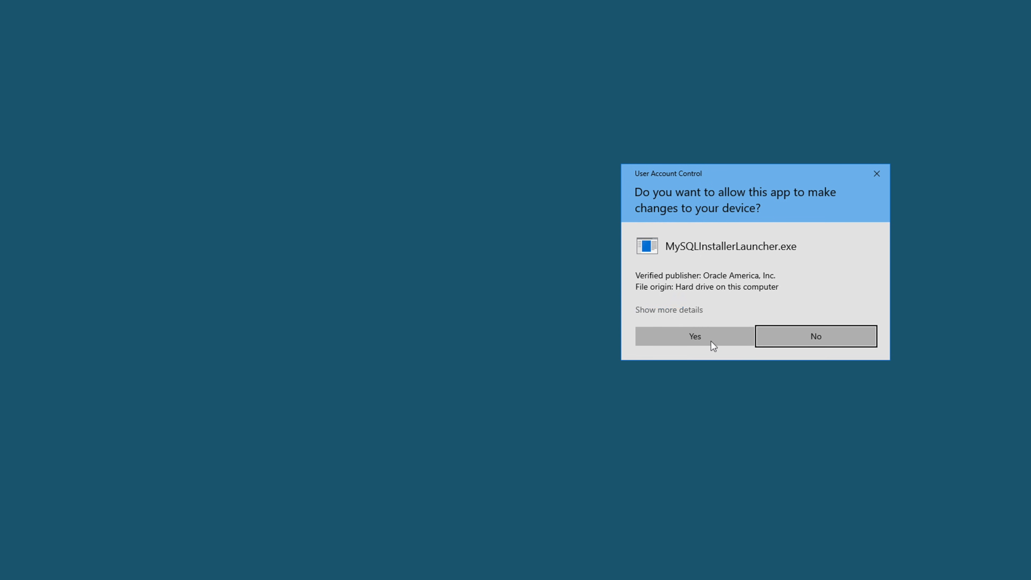
Step: Approve the UAC prompt so MySQLInstallerLauncher.exe can run
click(689, 337)
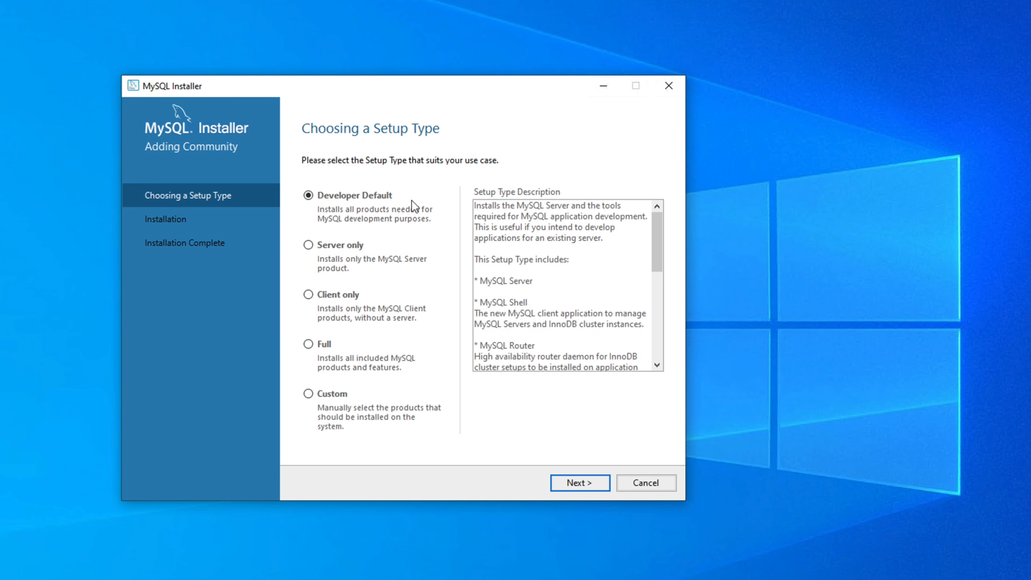
mouse_move(663, 239)
mouse_down()
mouse_move(661, 340)
mouse_move(661, 227)
mouse_up()
drag(480, 303, 529, 302)
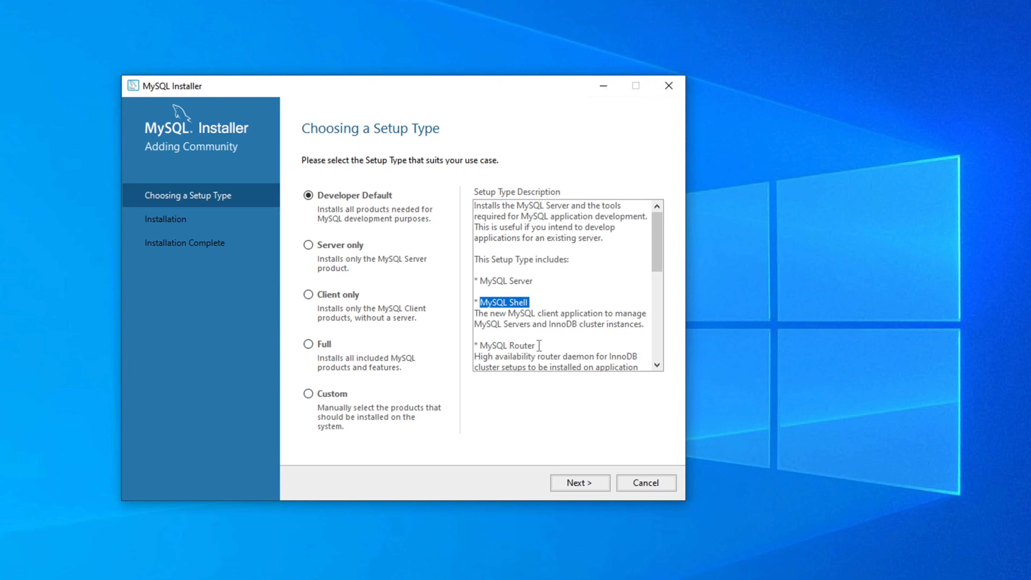
drag(539, 345, 459, 345)
drag(656, 259, 657, 296)
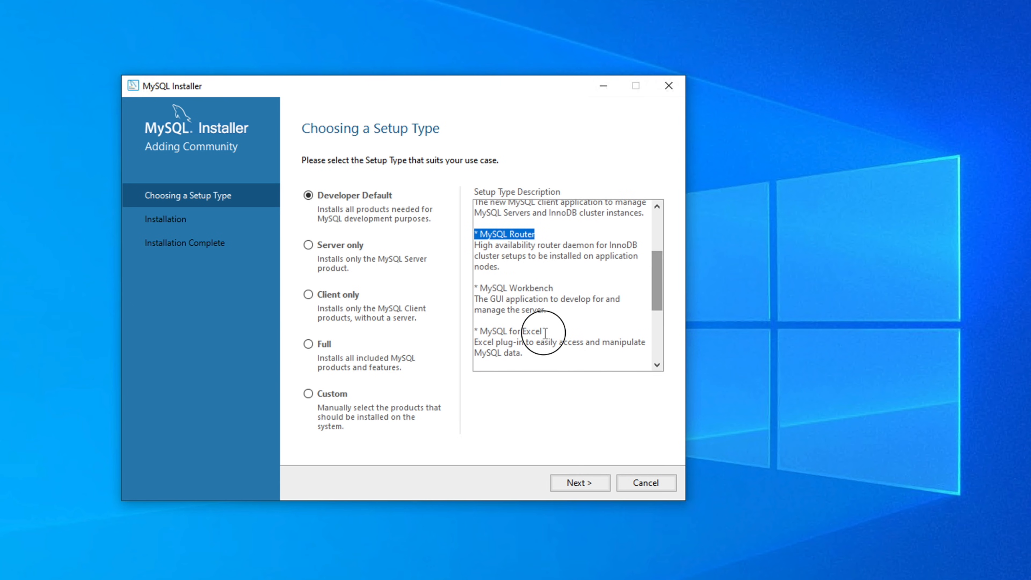
drag(542, 331, 480, 331)
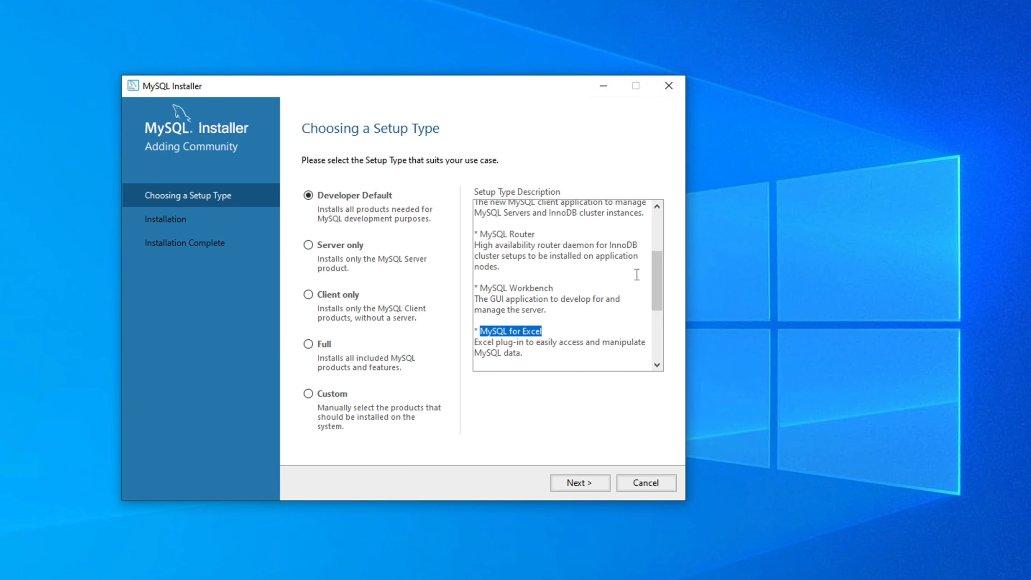
scroll(657, 285, down, 2)
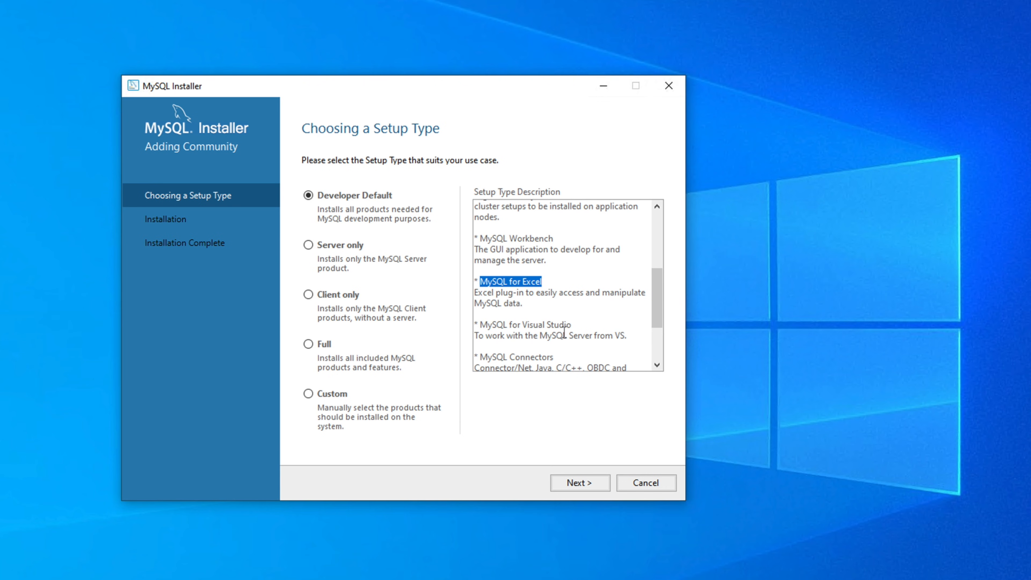
drag(570, 325, 471, 325)
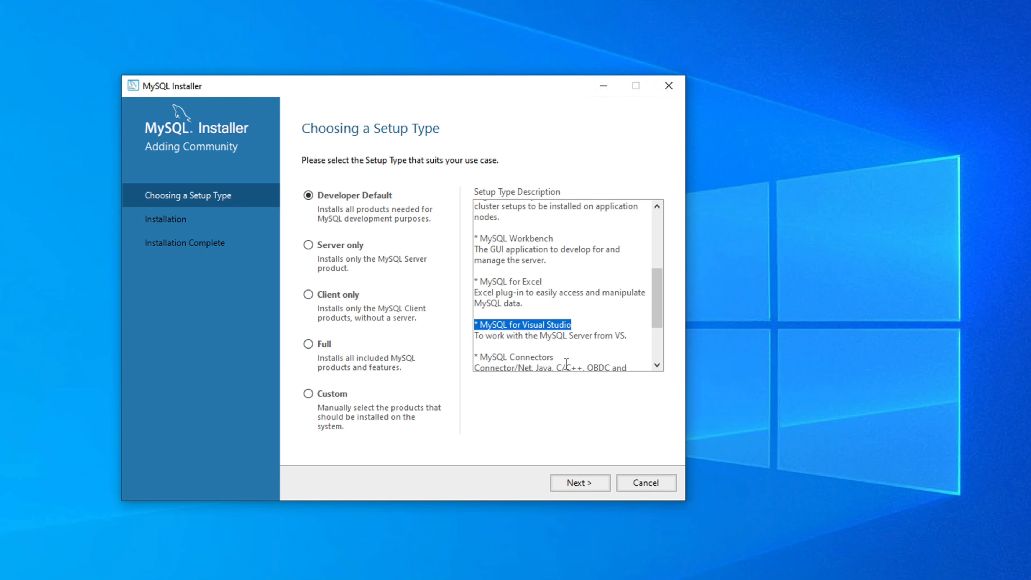
drag(654, 317, 652, 352)
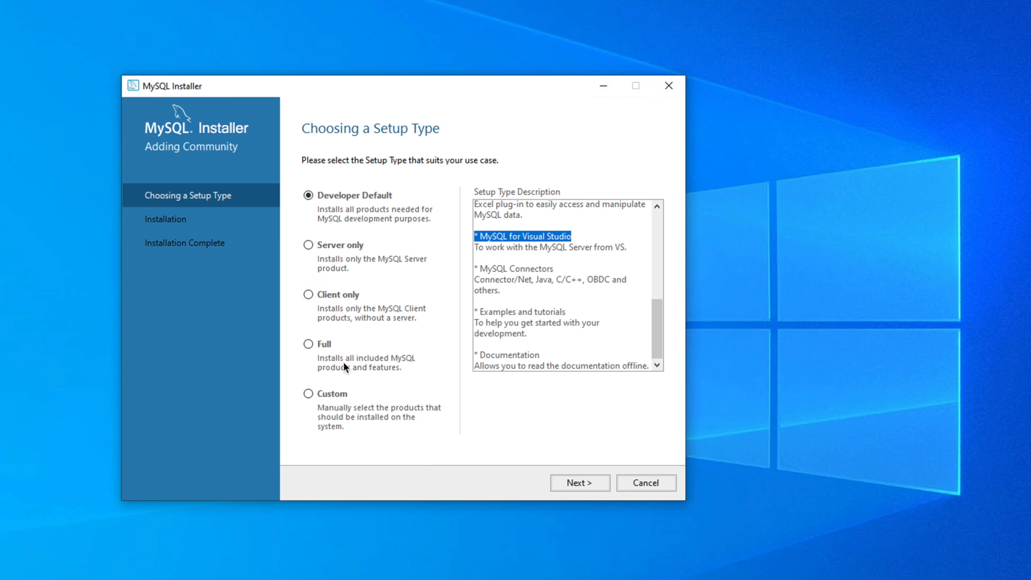
click(321, 347)
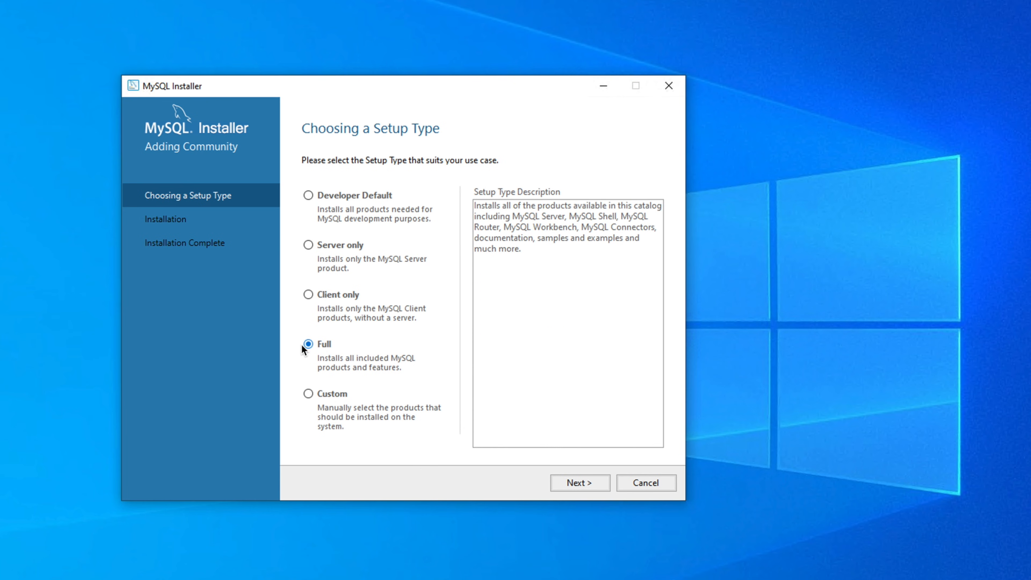
drag(527, 251, 468, 204)
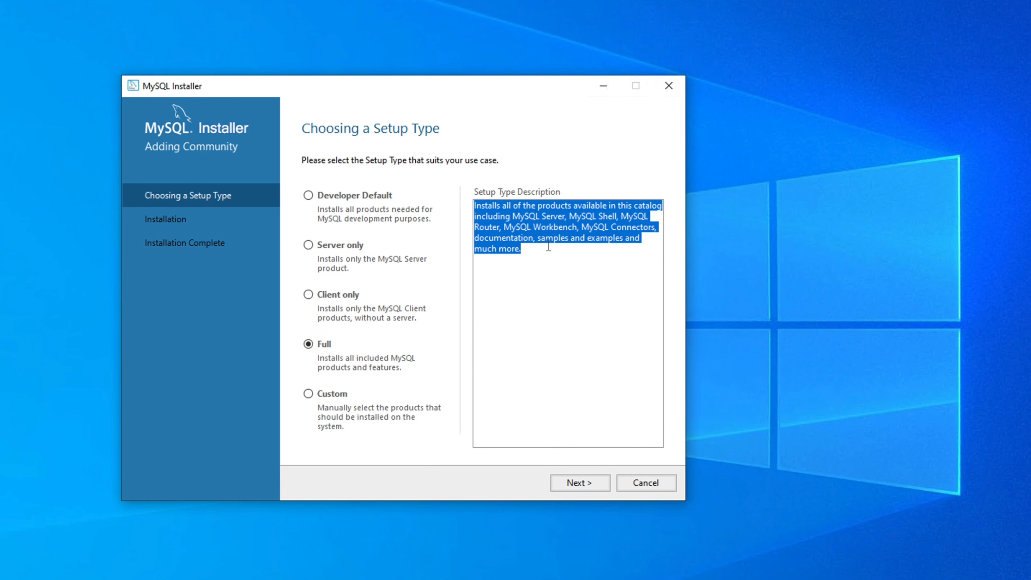
click(309, 394)
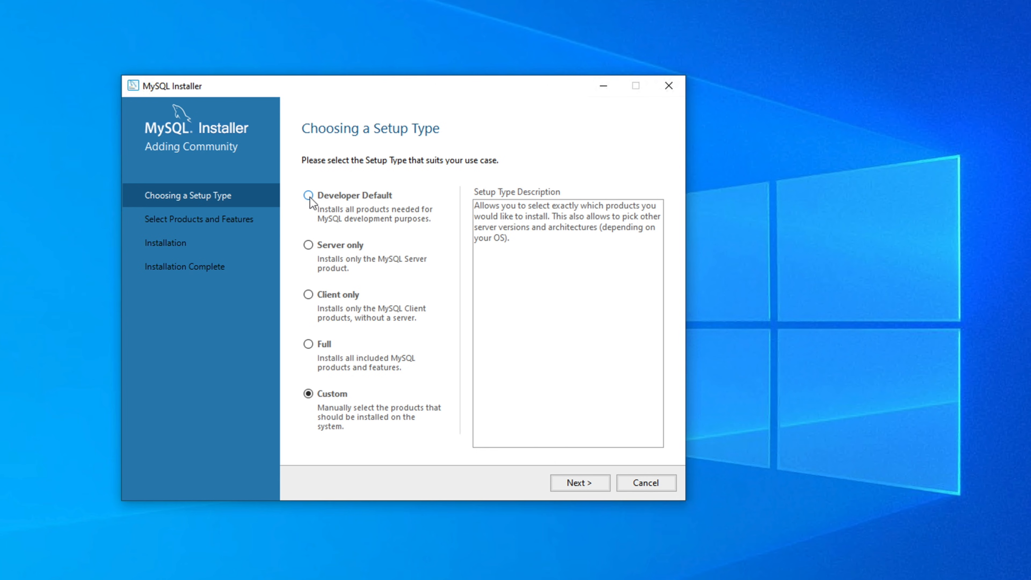
click(308, 196)
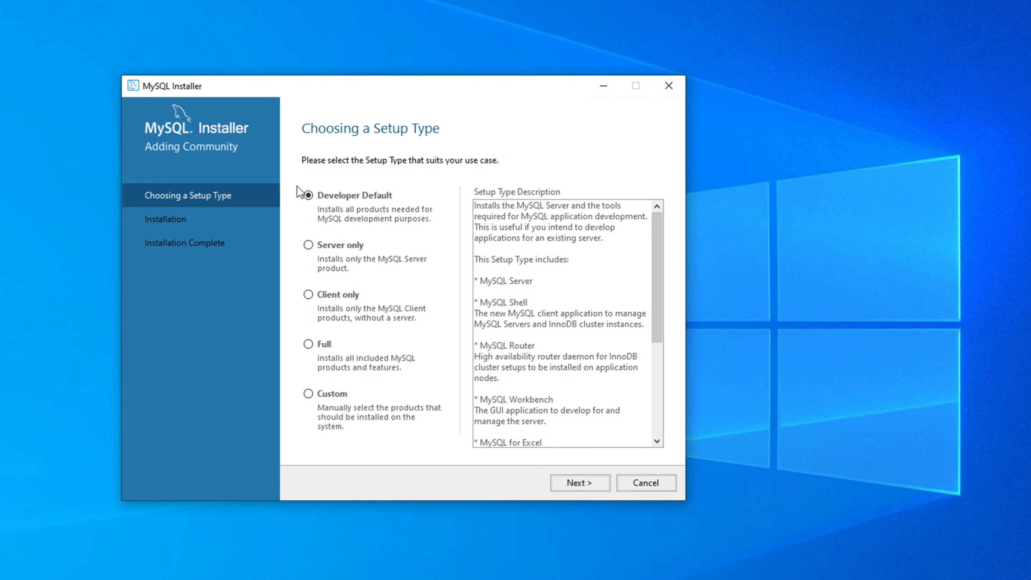
mouse_move(661, 246)
mouse_down()
mouse_move(661, 373)
mouse_move(670, 233)
mouse_up()
Step: Accept the Developer Default setup type and continue past the Check Requirements page
click(575, 485)
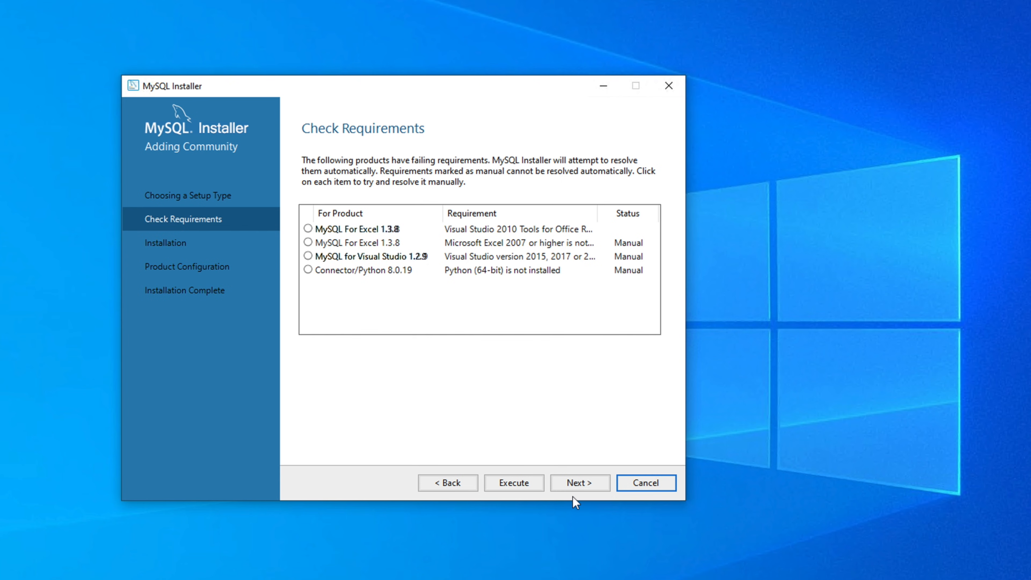
click(587, 482)
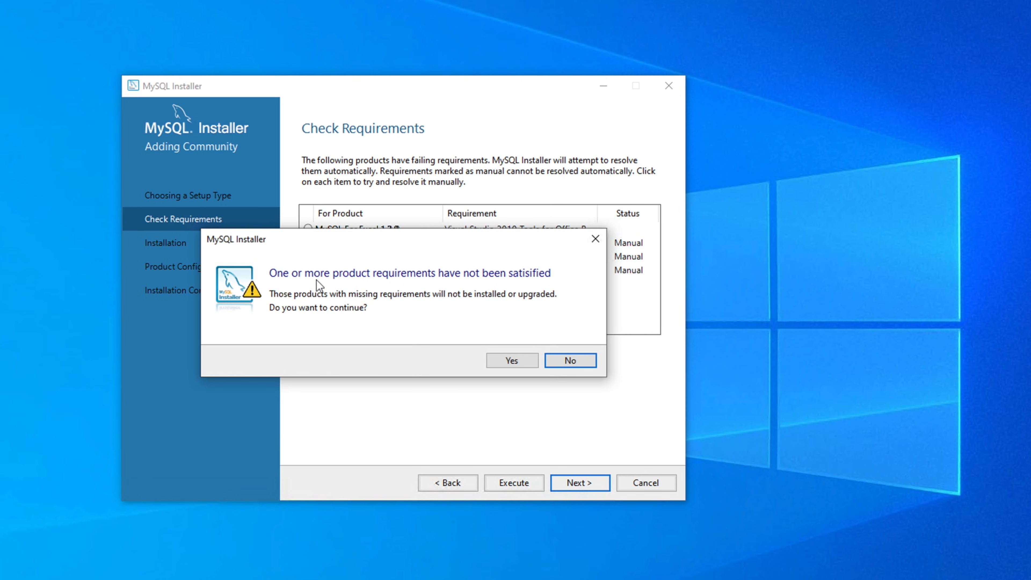
Step: Skip the products with missing requirements and install the eleven listed products, including MySQL Server 8.0.19 and Workbench 8.0.19
click(511, 361)
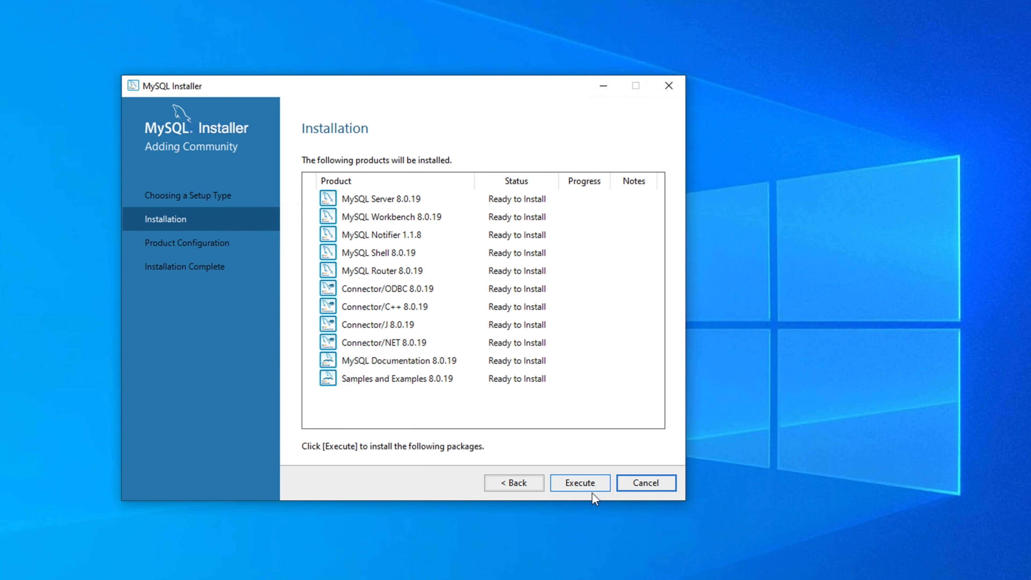
click(584, 485)
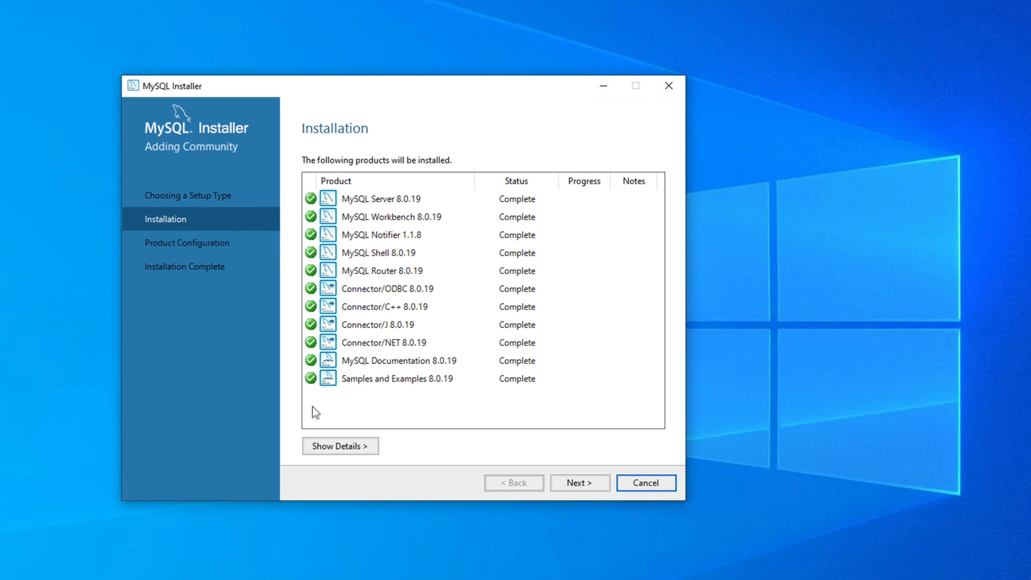
Step: Begin MySQL Server 8.0.19 configuration, keeping Standalone MySQL Server / Classic MySQL Replication for High Availability
click(580, 484)
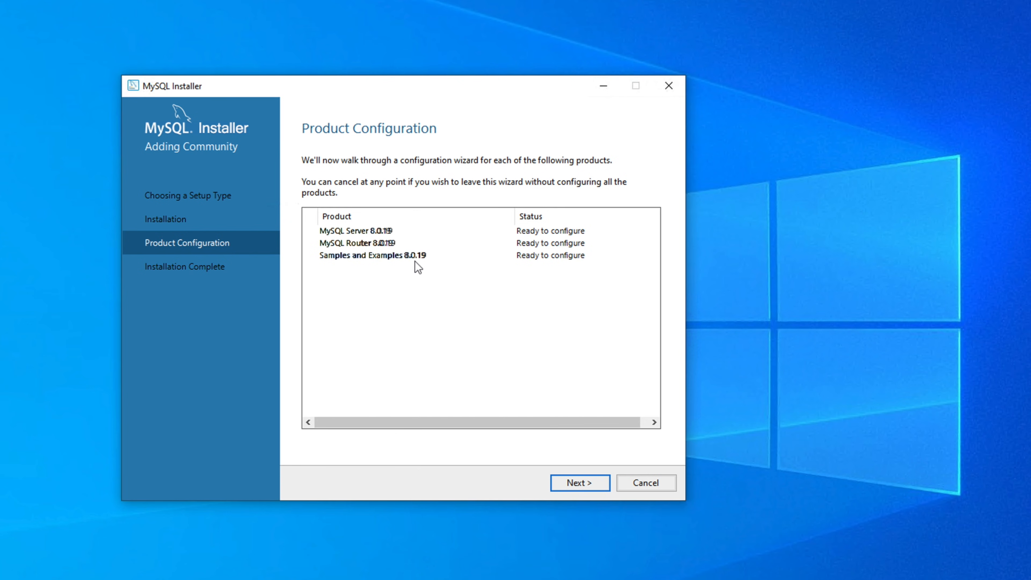
click(586, 485)
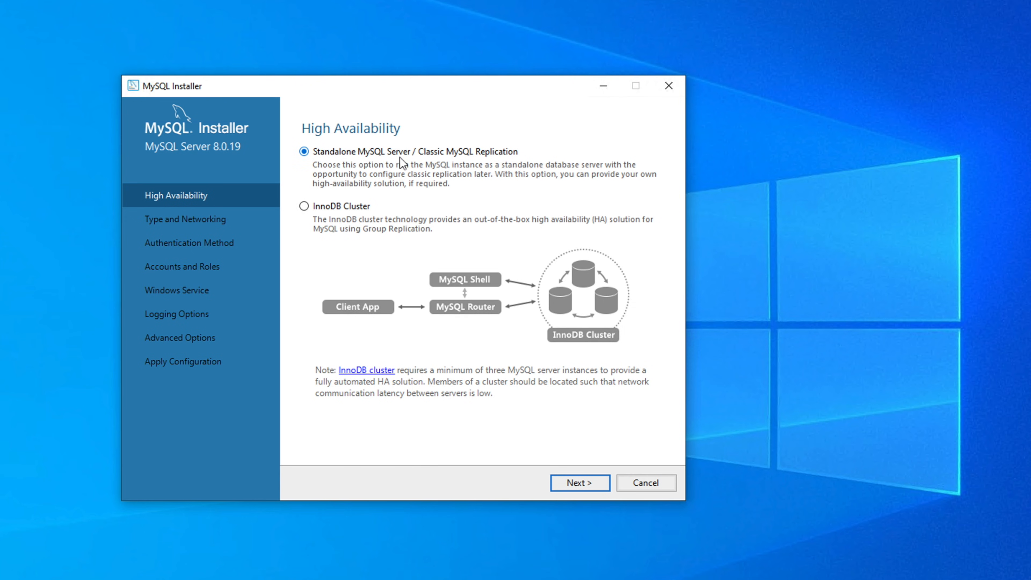
Step: Set the config type to Development Computer with TCP/IP on port 3306 and continue
click(581, 484)
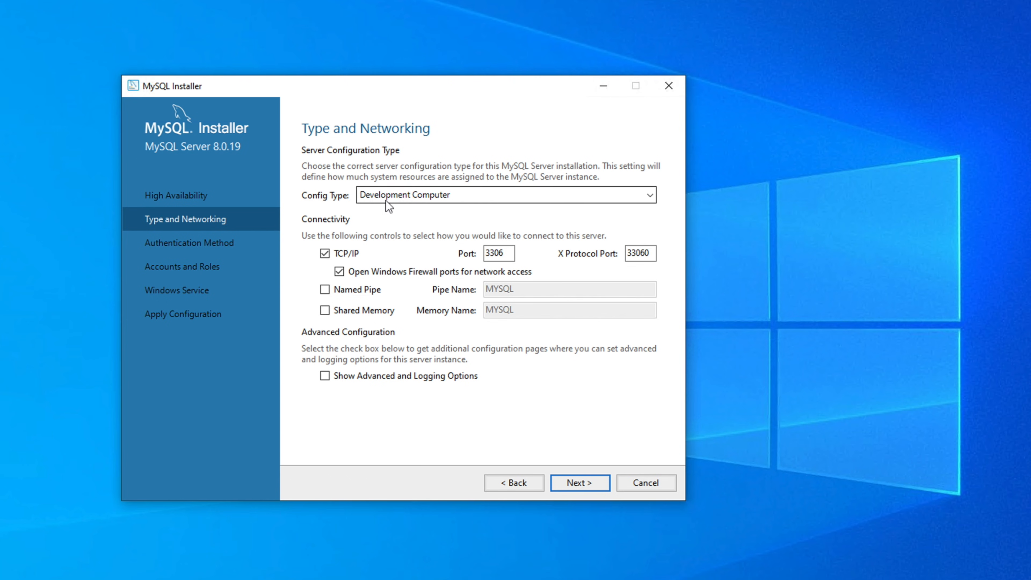
click(477, 197)
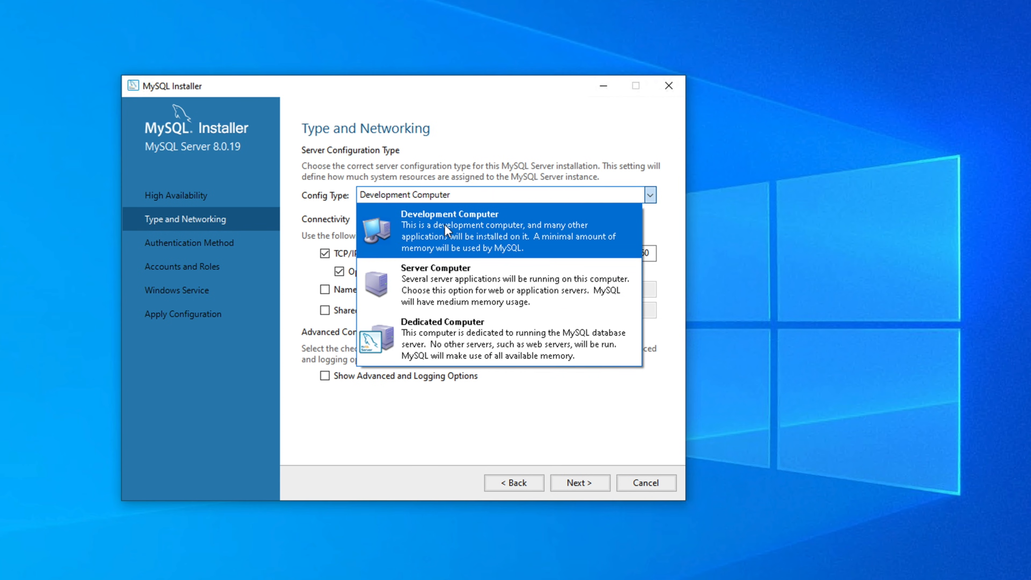
click(473, 225)
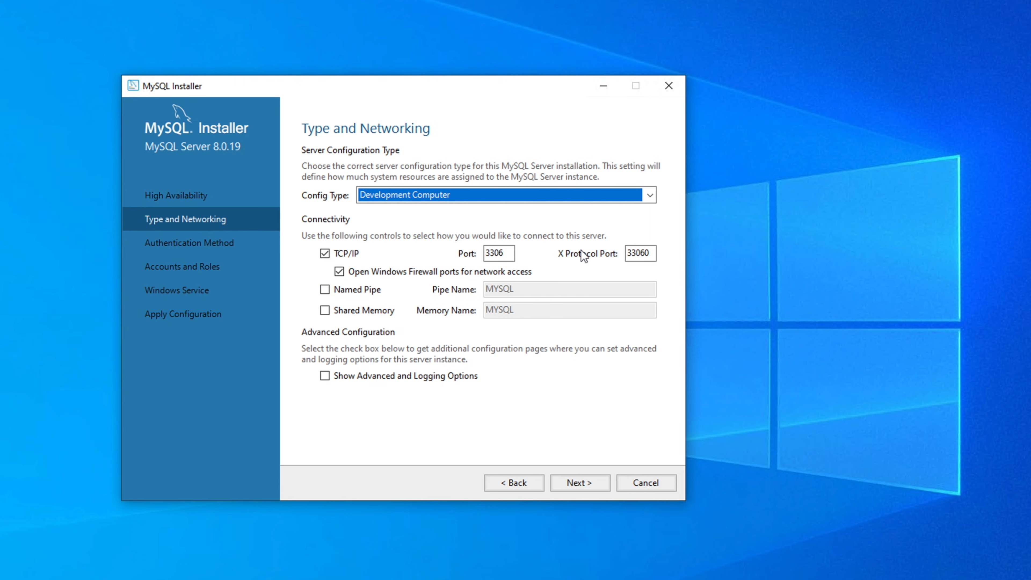
click(588, 487)
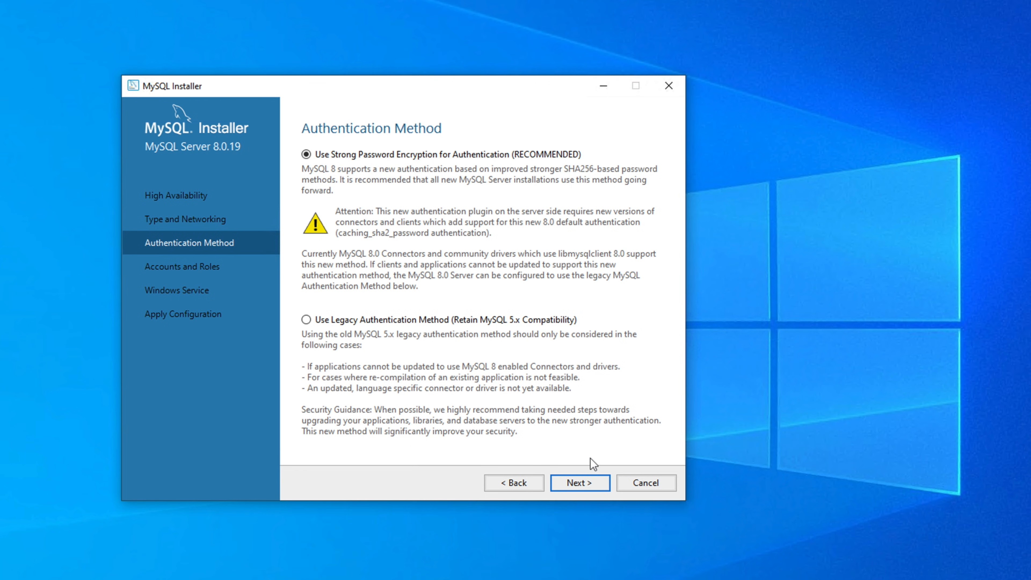
Step: Keep Use Strong Password Encryption for Authentication and go on to Accounts and Roles
click(590, 485)
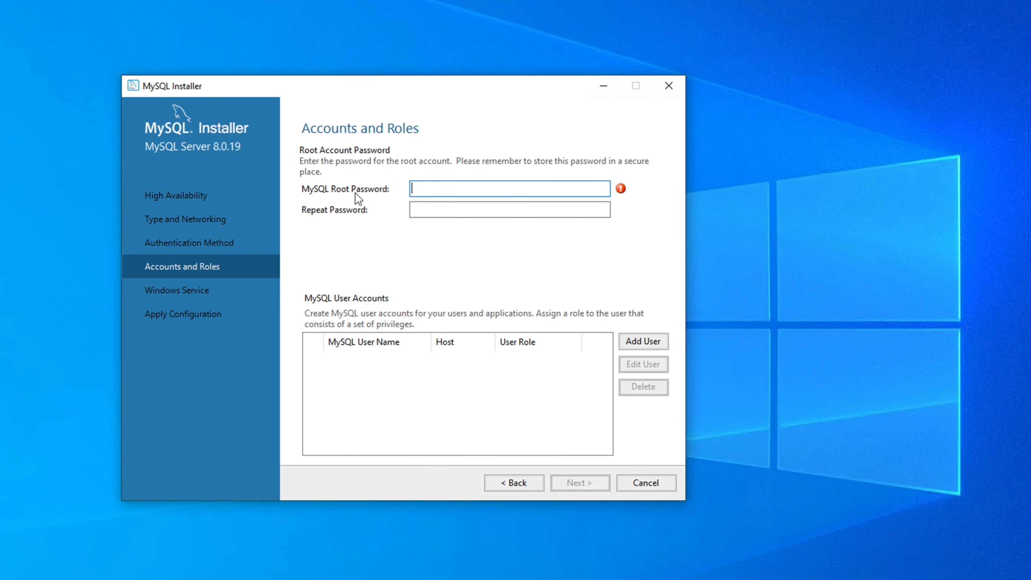
Step: Enter the MySQL root password and repeat it in Repeat Password
click(445, 190)
text(root)
key(Tab)
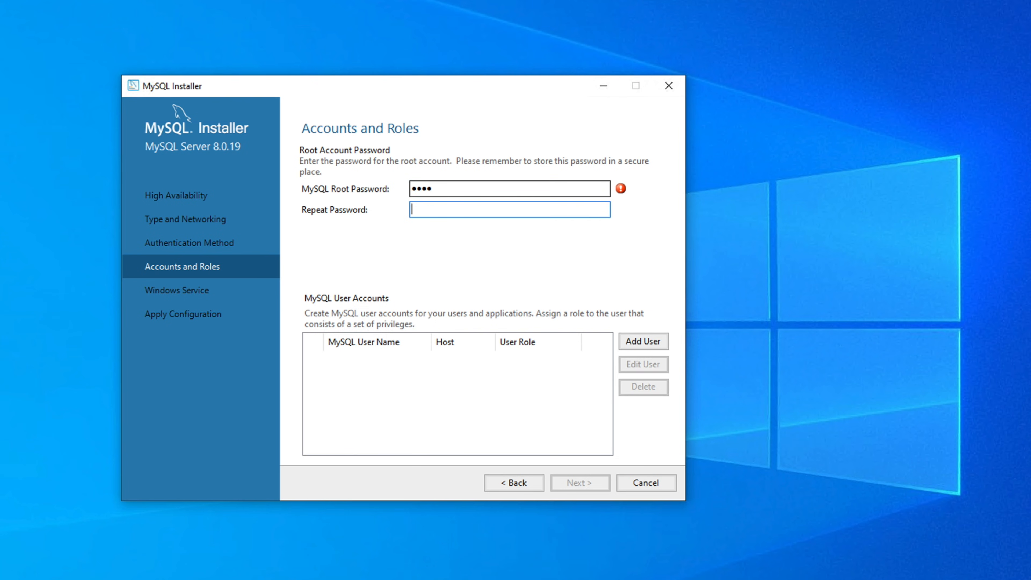
text(root)
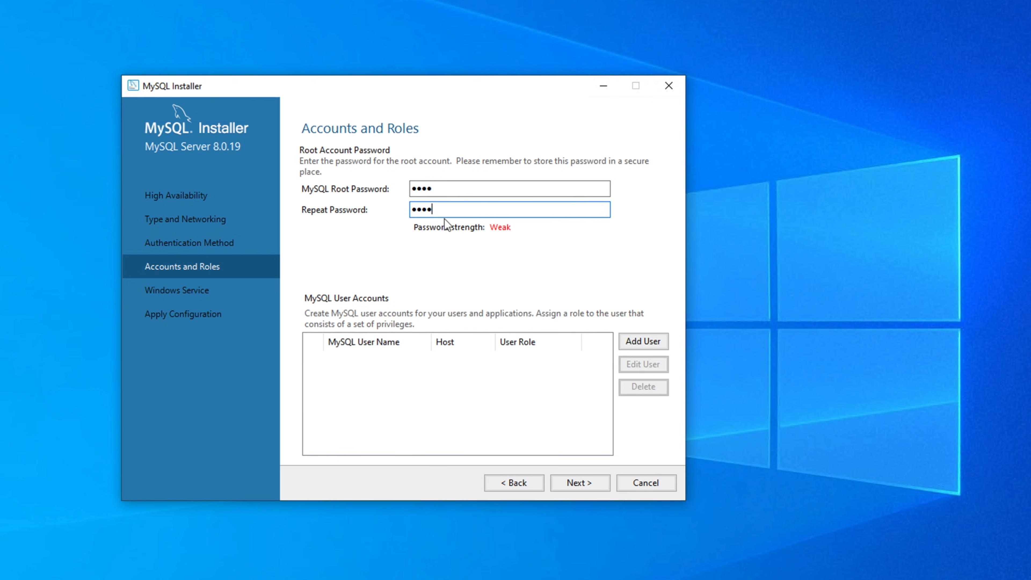
click(425, 264)
Step: Add a MySQL user with host <All Hosts (%)>, role DB Admin, and a confirmed password
click(647, 345)
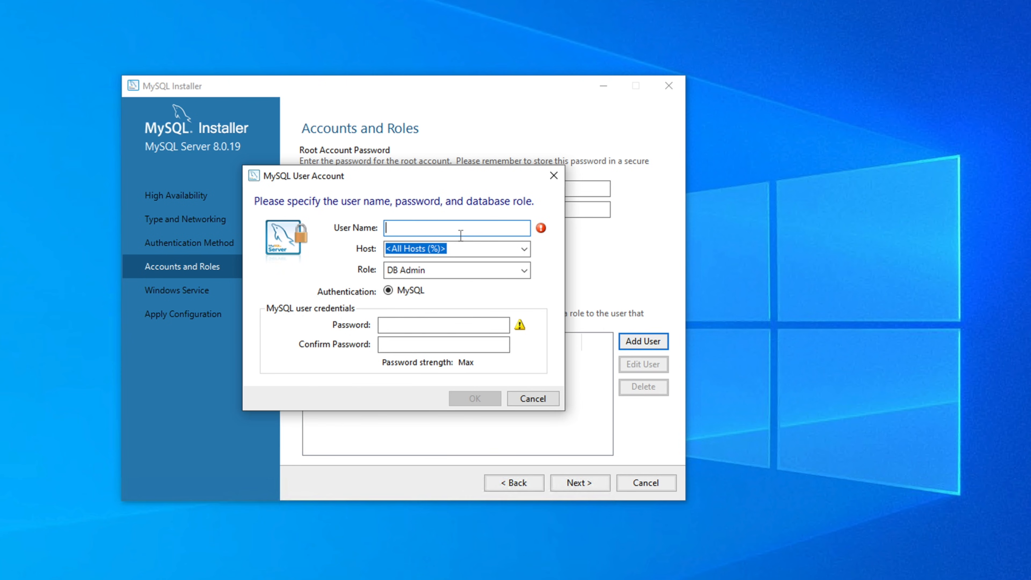
text(fewsteps)
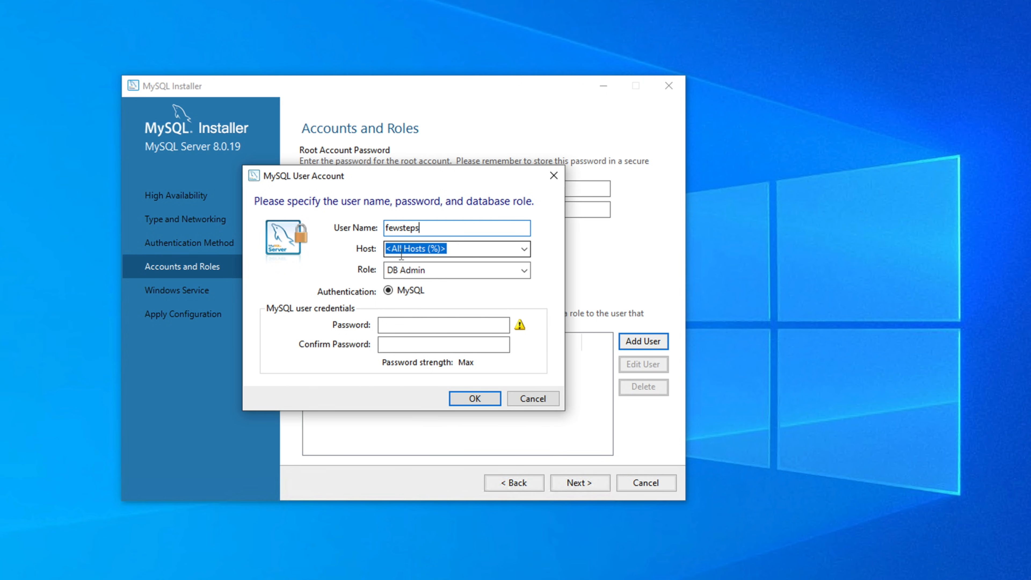
click(522, 253)
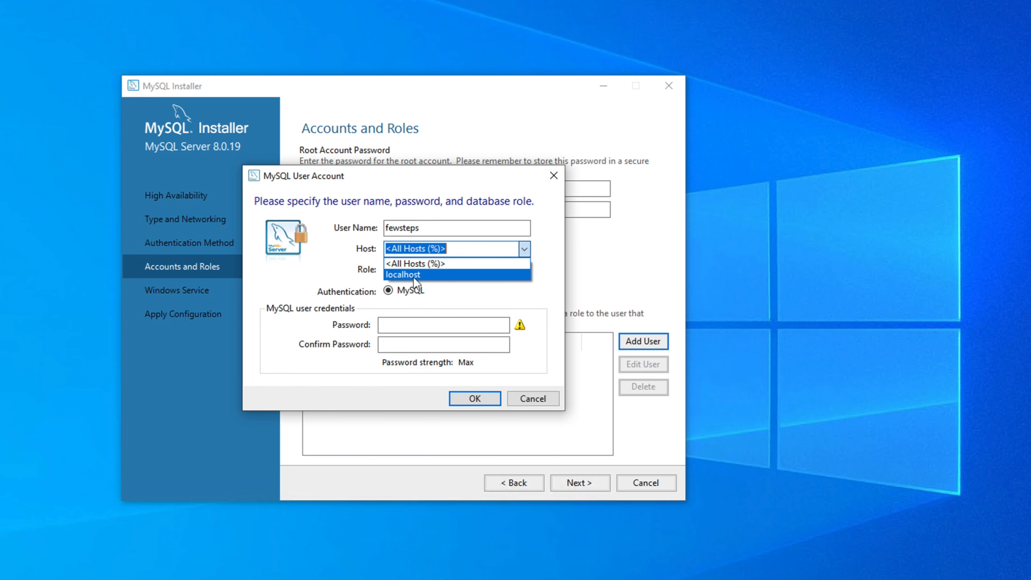
click(524, 249)
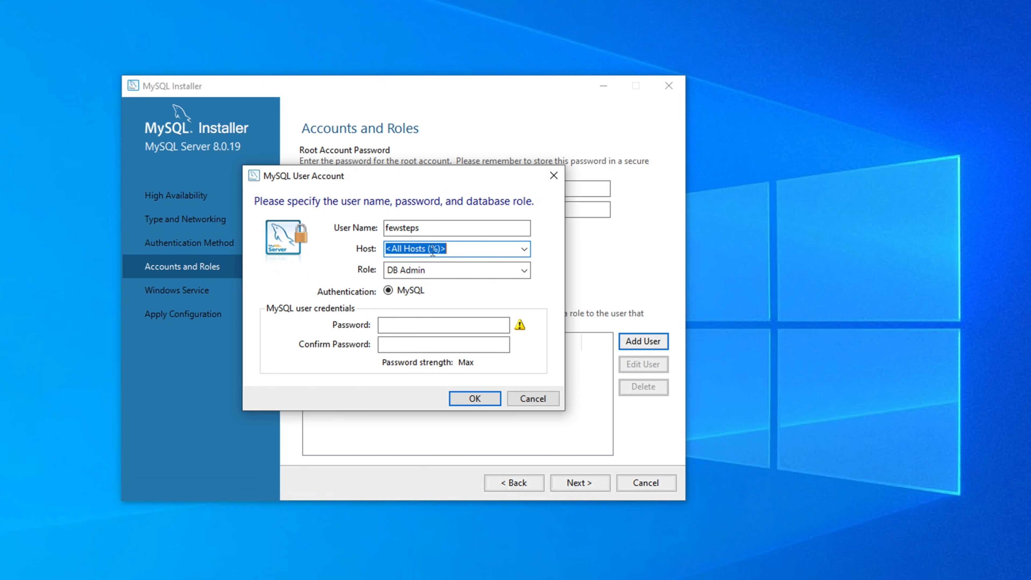
click(524, 271)
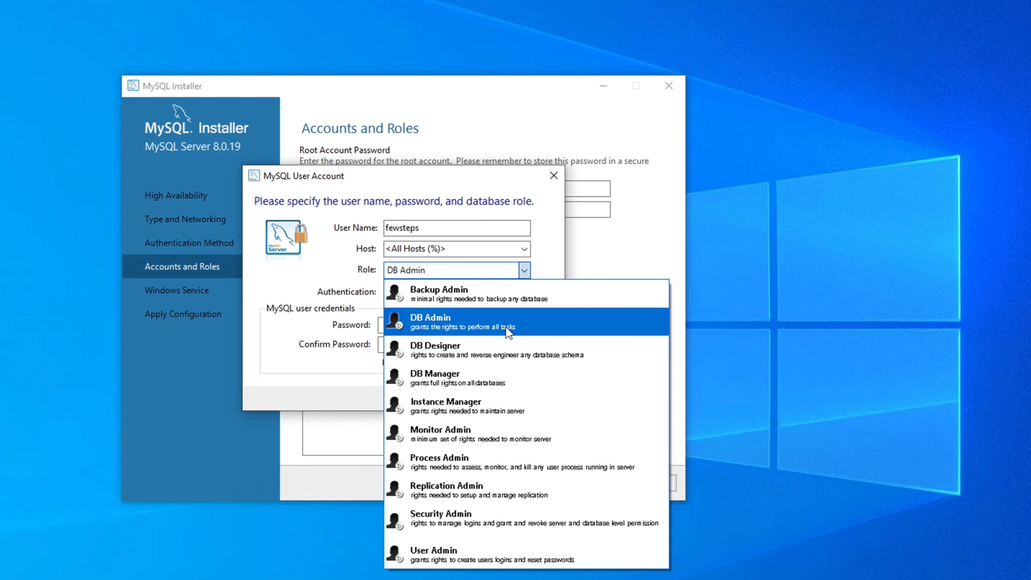
click(462, 326)
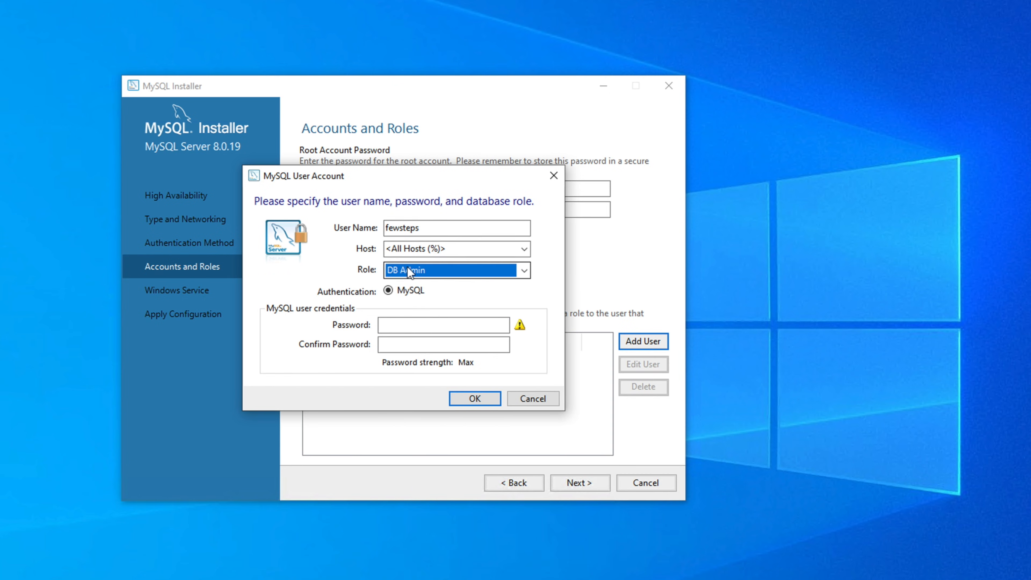
click(400, 327)
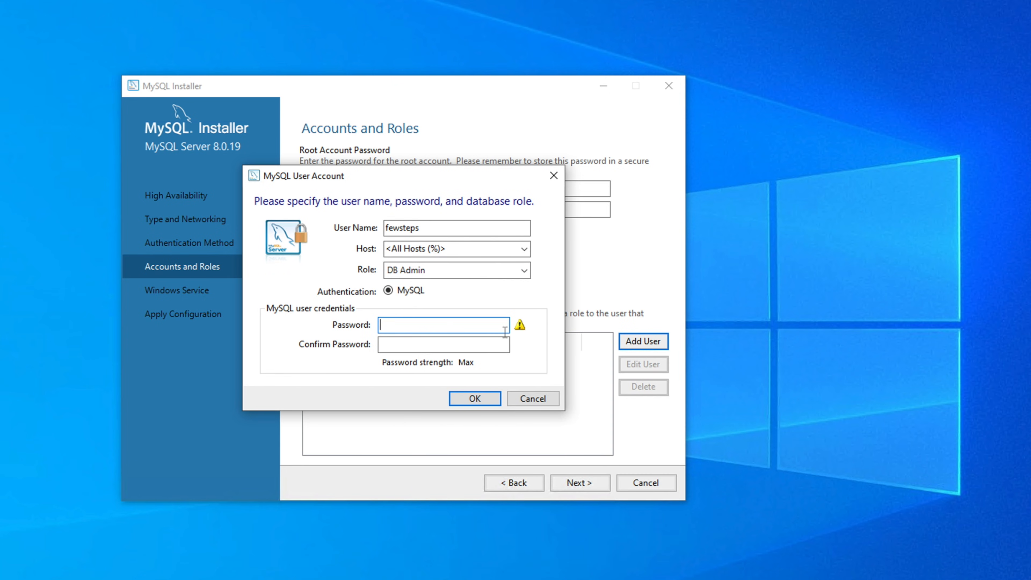
text(******)
click(415, 345)
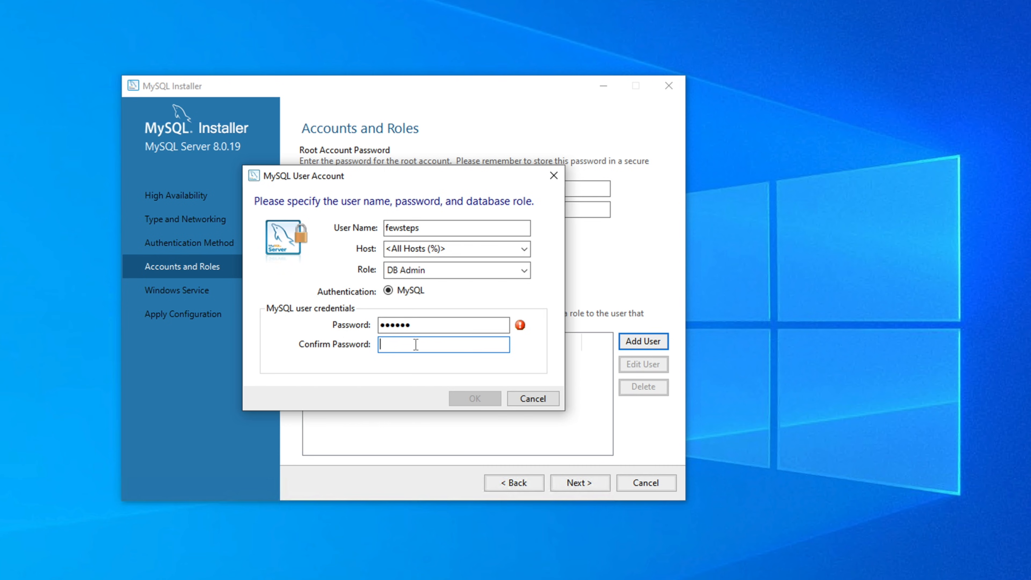
text(******)
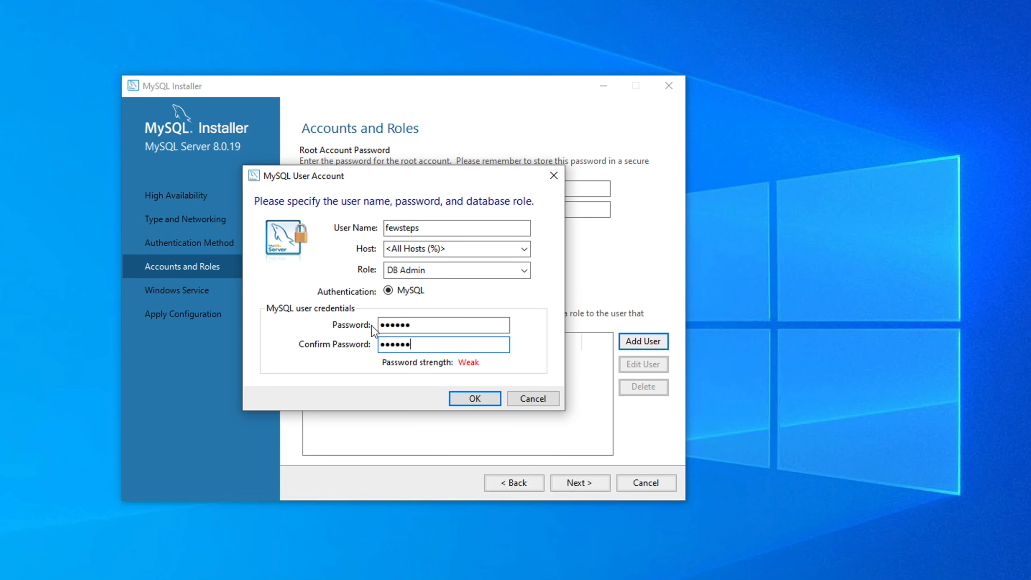
click(475, 399)
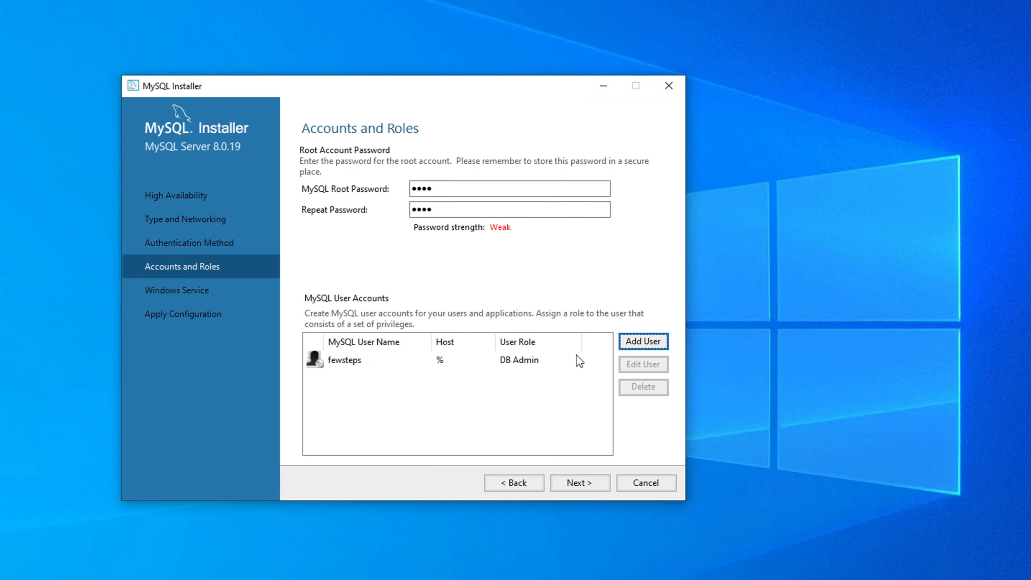
Step: Keep the MySQL80 Windows service defaults under Standard System Account and reach Apply Configuration
click(582, 485)
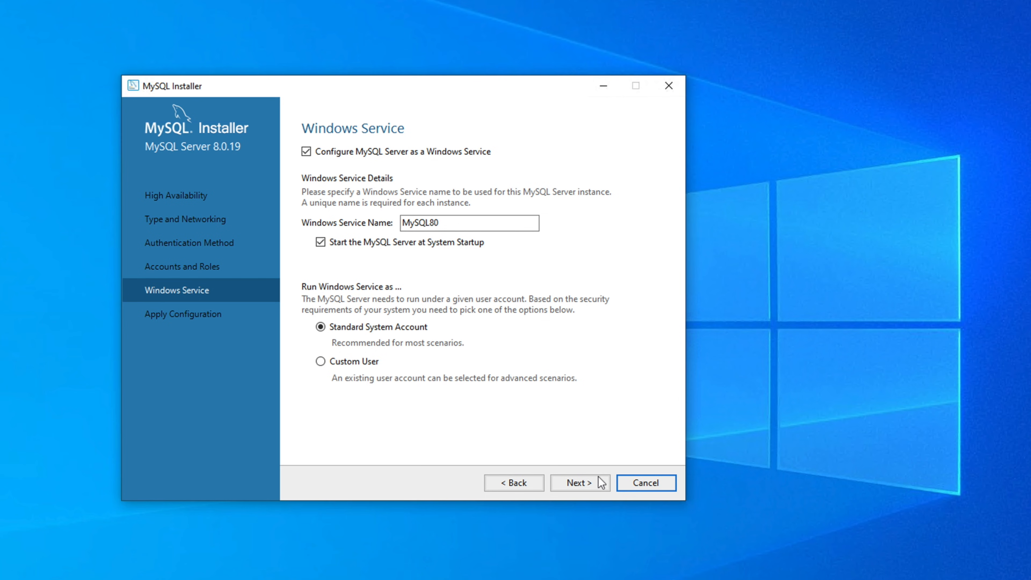
click(579, 483)
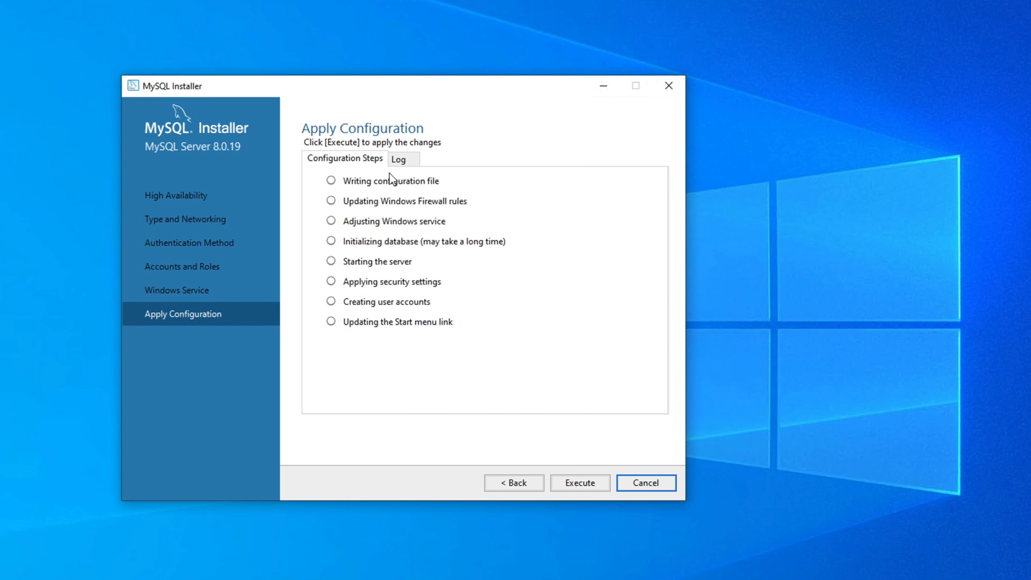
Step: Run the eight server configuration steps and finish, returning to the Product Configuration list
click(579, 484)
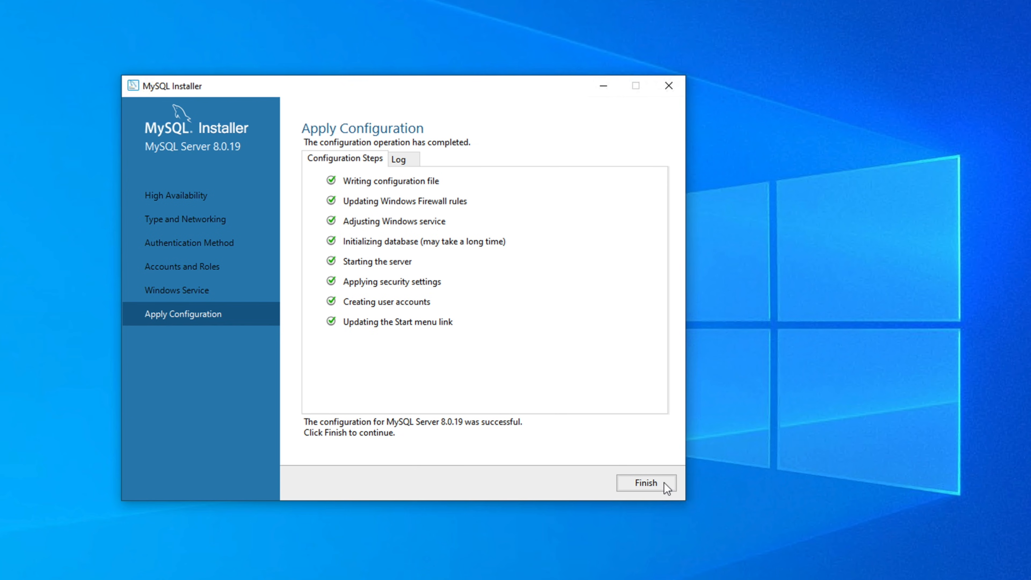
click(646, 483)
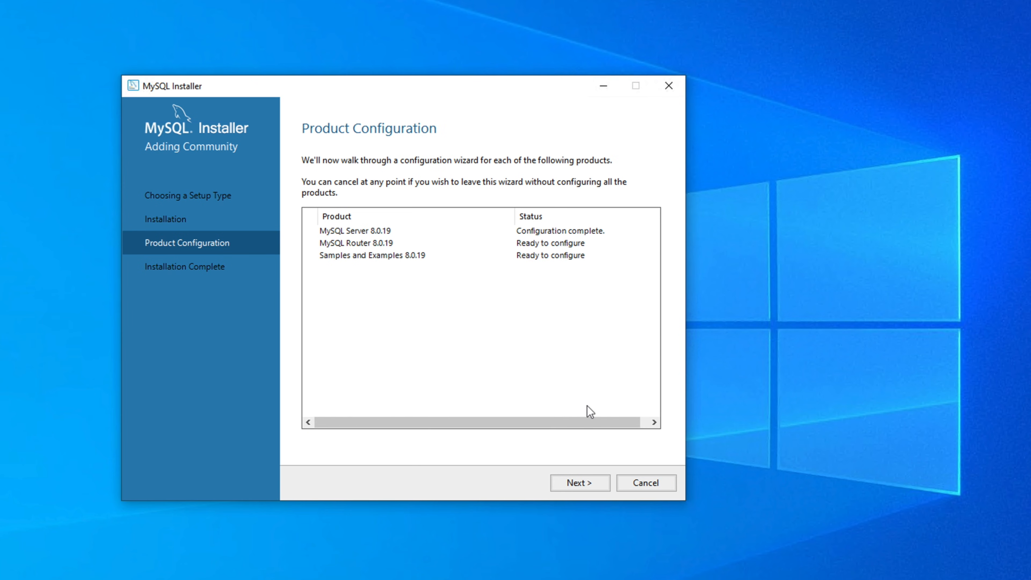
Step: Finish MySQL Router 8.0.19 setup without InnoDB cluster bootstrapping
click(591, 479)
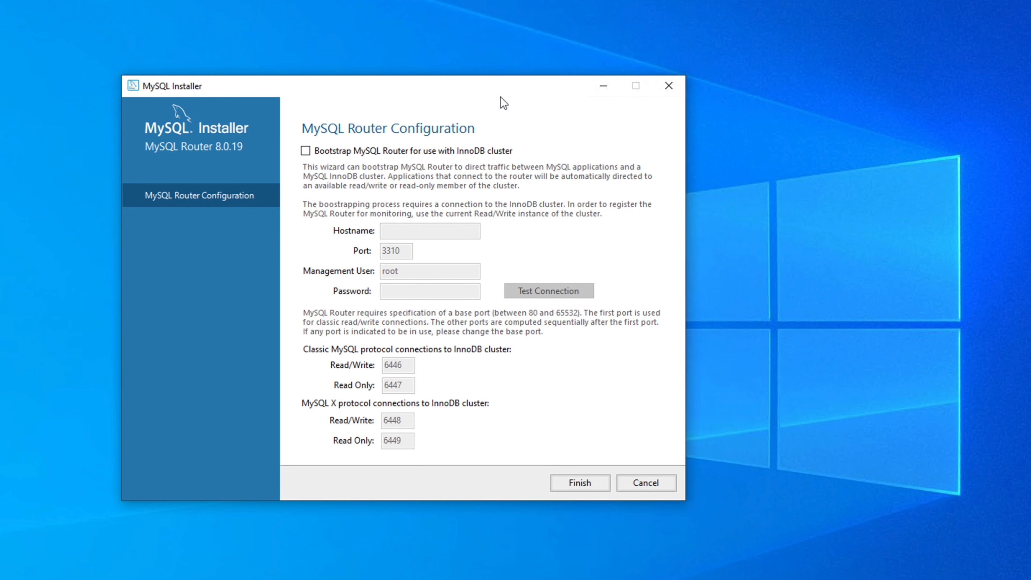
drag(470, 85, 444, 78)
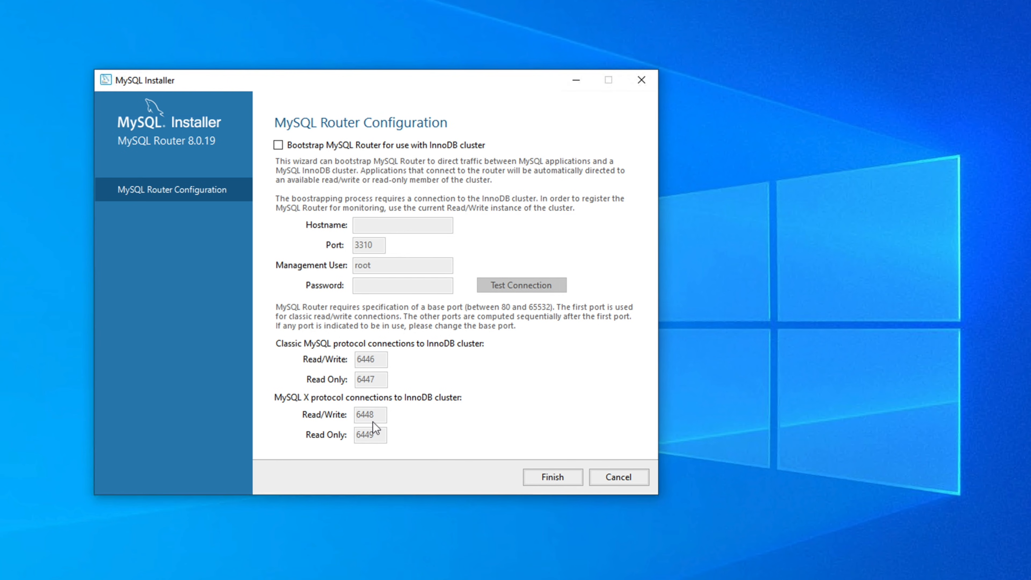
click(555, 477)
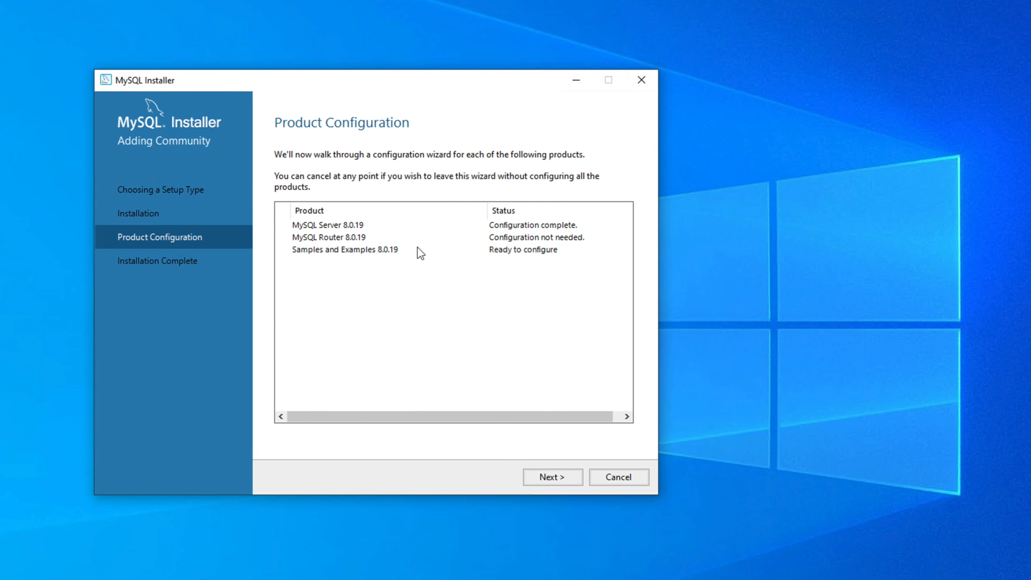
Step: Start Samples and Examples setup and test the root connection with the entered password
click(563, 481)
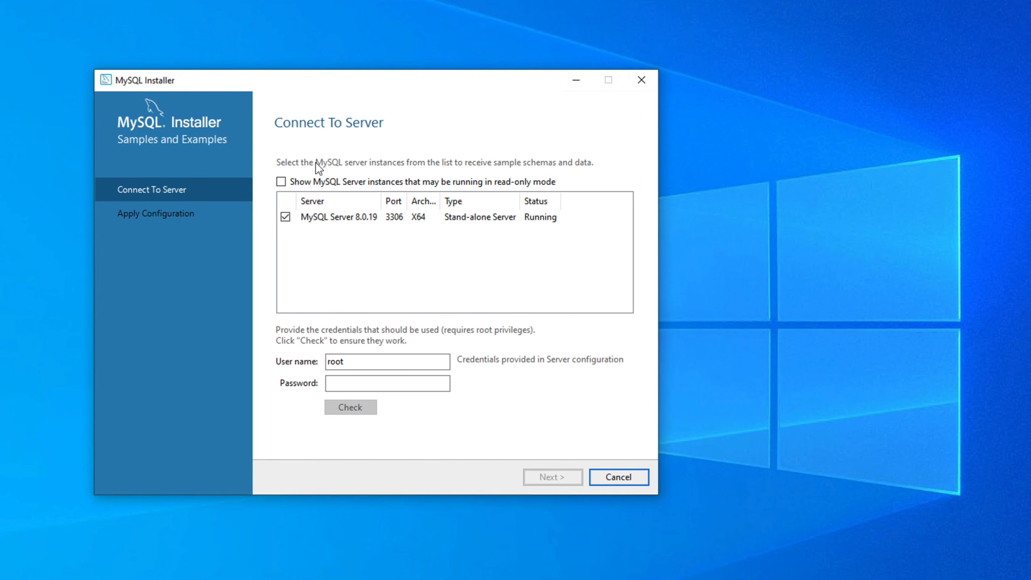
click(345, 383)
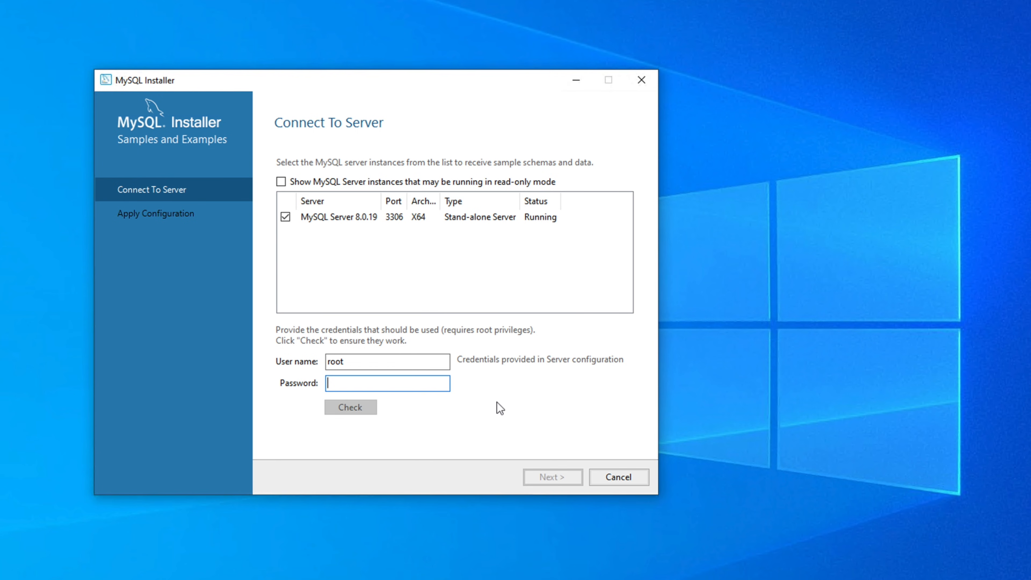
text(root)
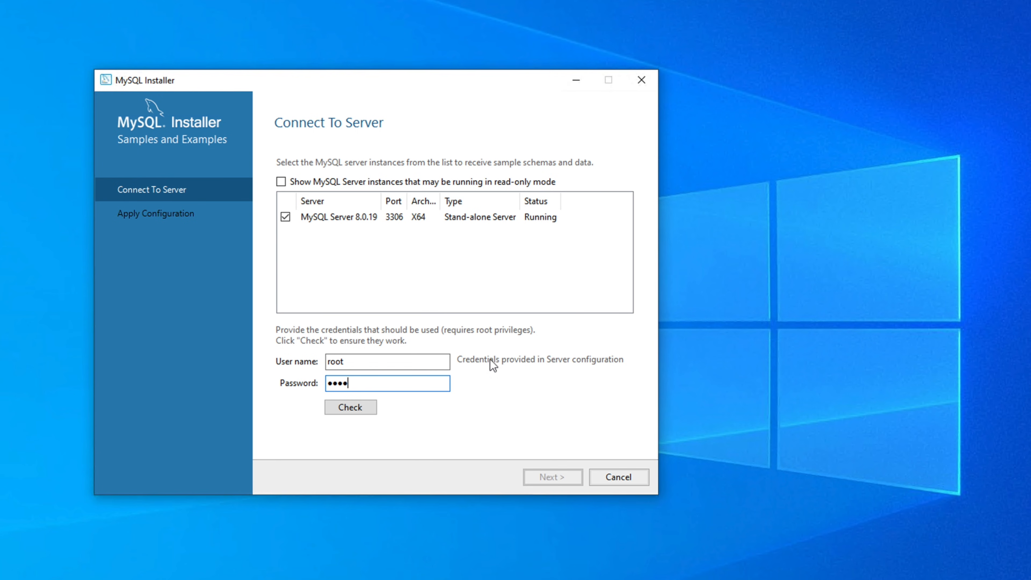
click(353, 409)
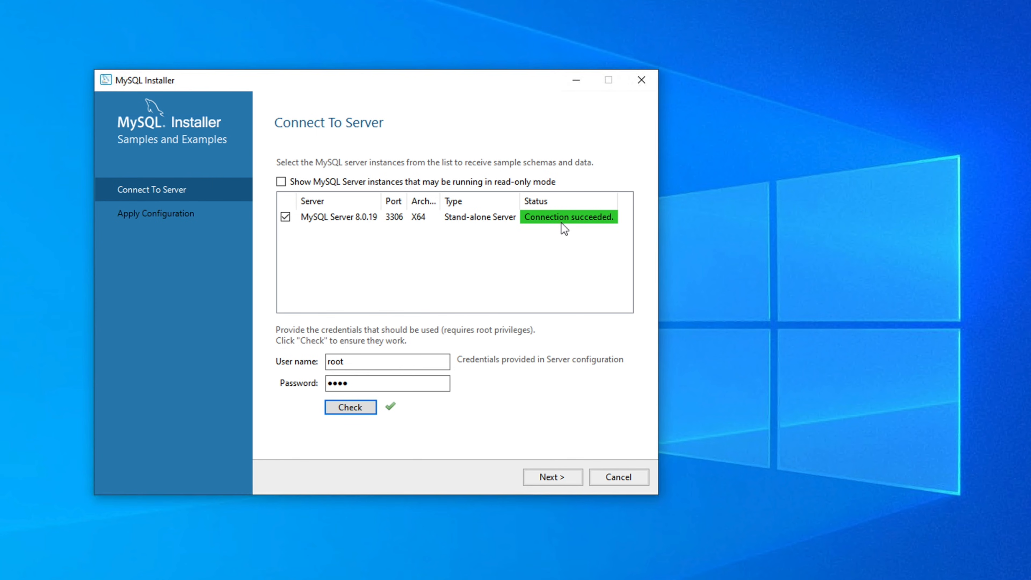
Step: Correct the root password until the connection succeeds, then proceed to Apply Configuration
click(357, 386)
key(BackSpace)
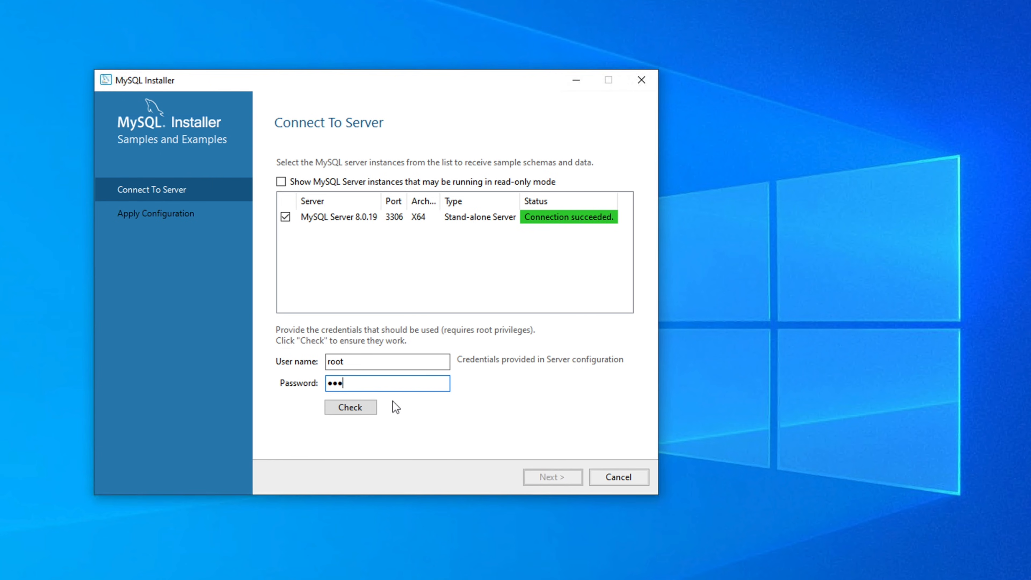
click(352, 408)
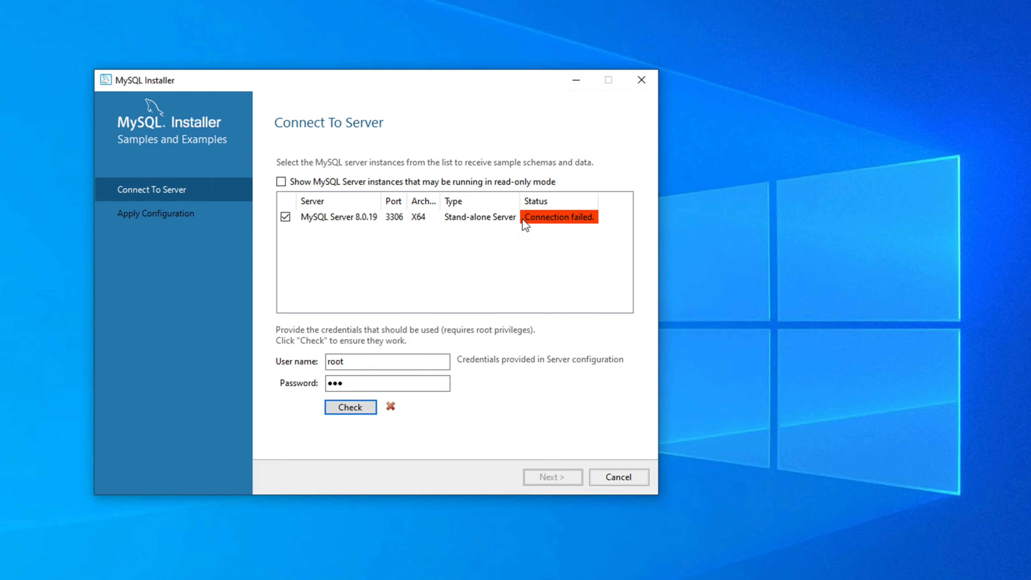
click(384, 384)
text(t)
click(358, 409)
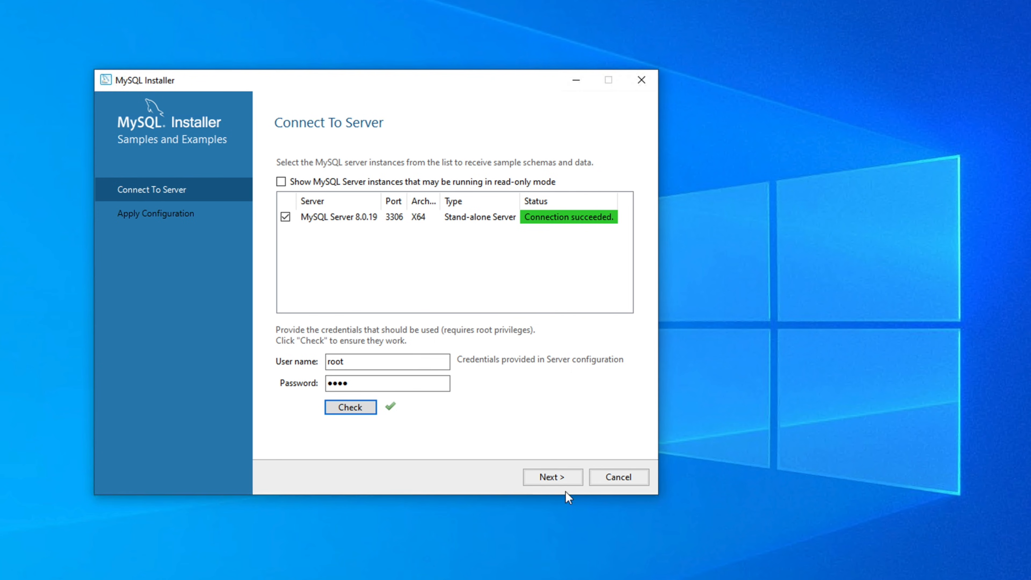
click(564, 479)
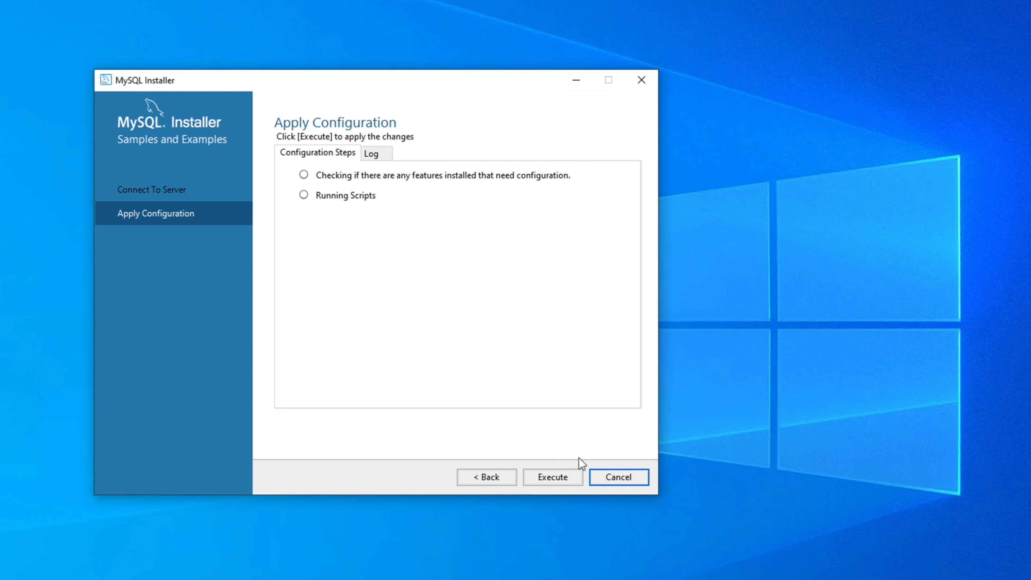
Step: Execute the Samples and Examples 8.0.19 configuration, check its log, and confirm both steps complete
click(554, 480)
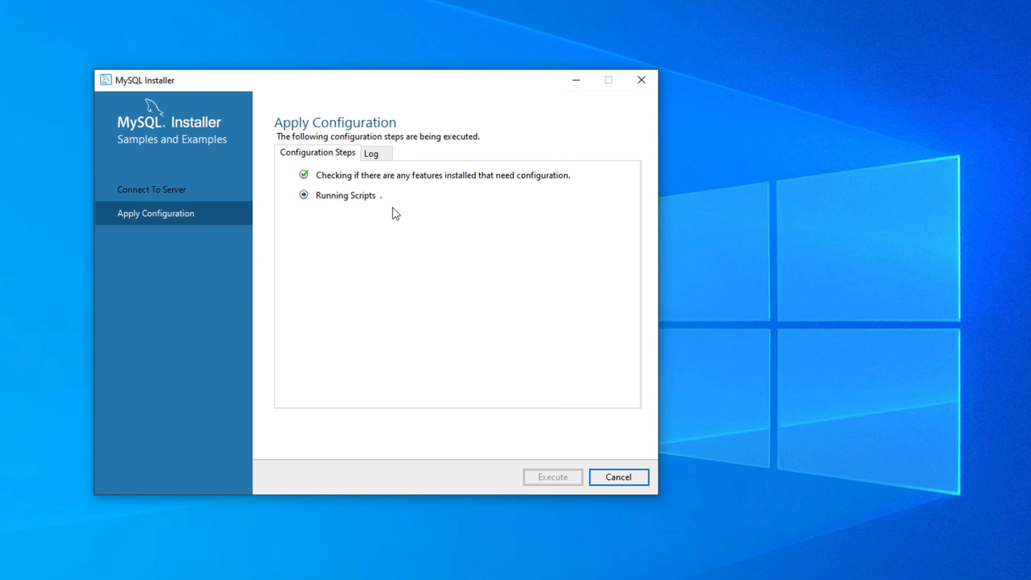
click(376, 153)
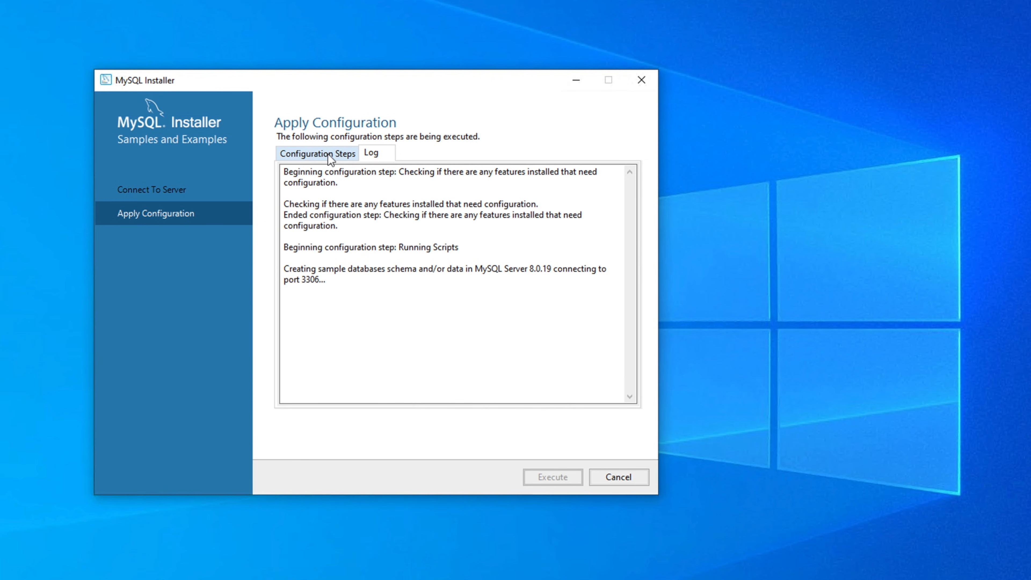
click(307, 156)
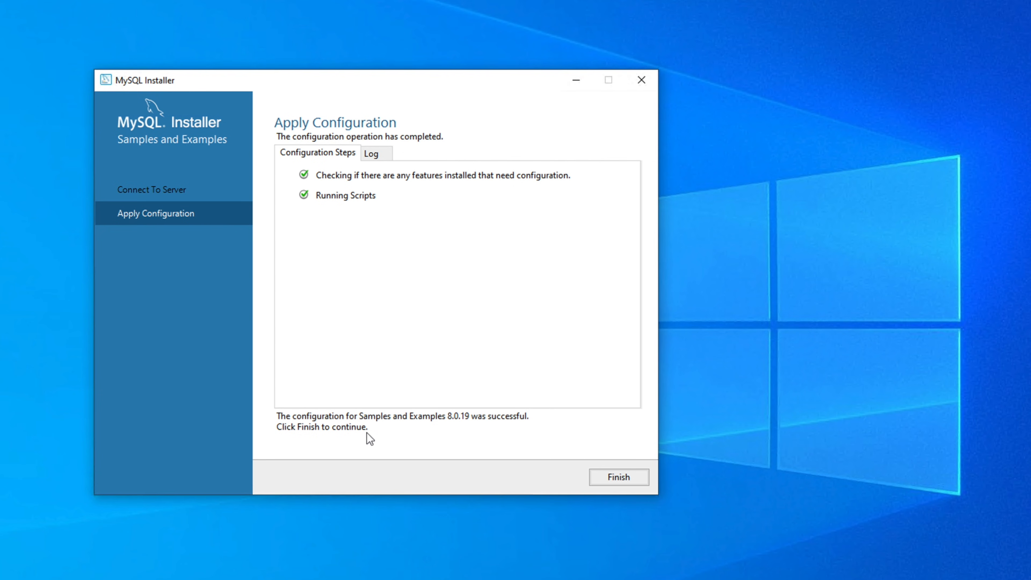
Step: Finish the samples configuration and advance to the Installation Complete page
click(618, 482)
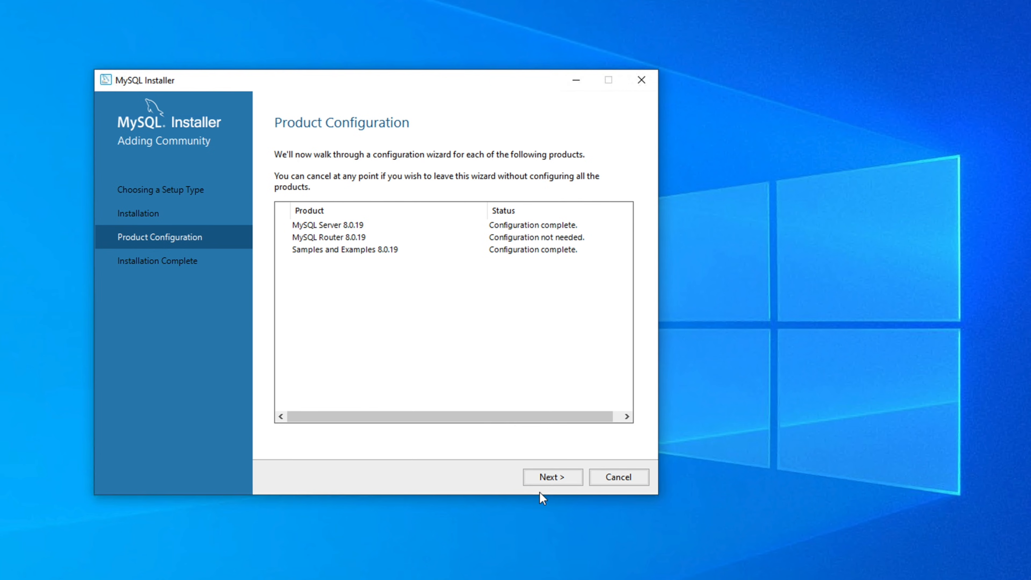
click(556, 479)
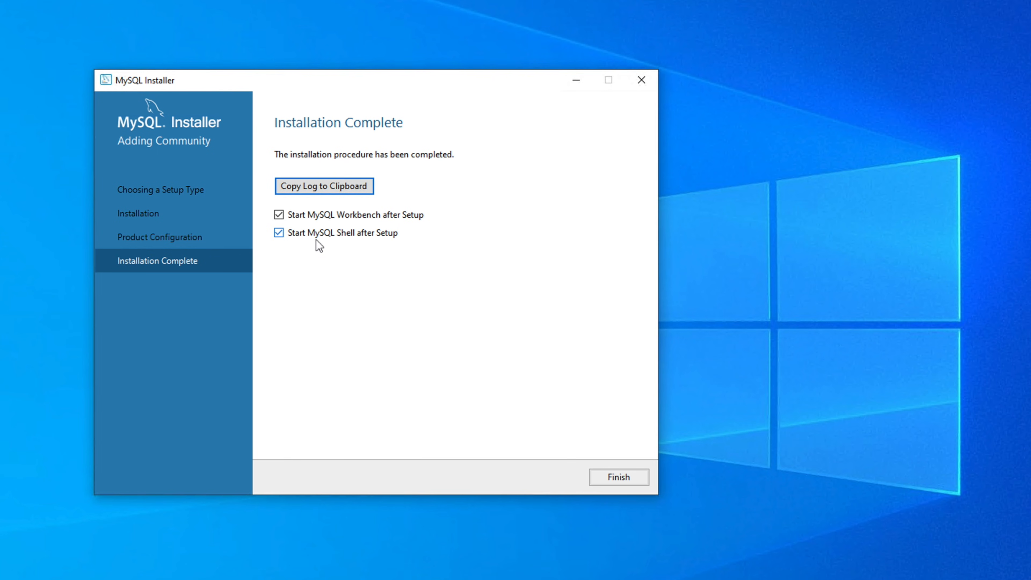
Step: Close the installer to launch Workbench and MySQL Shell, then move the Shell console down and right
click(617, 481)
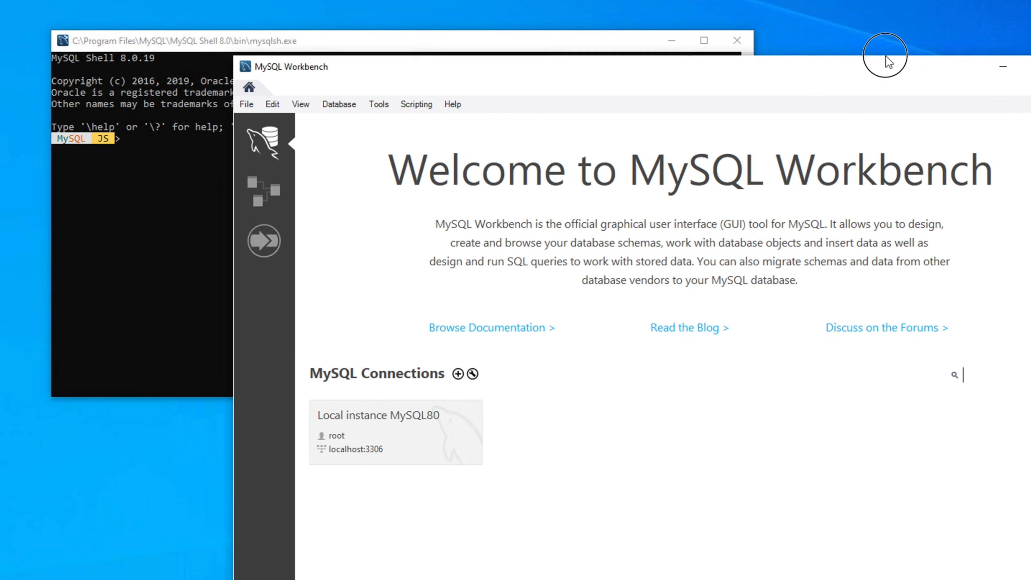
click(195, 42)
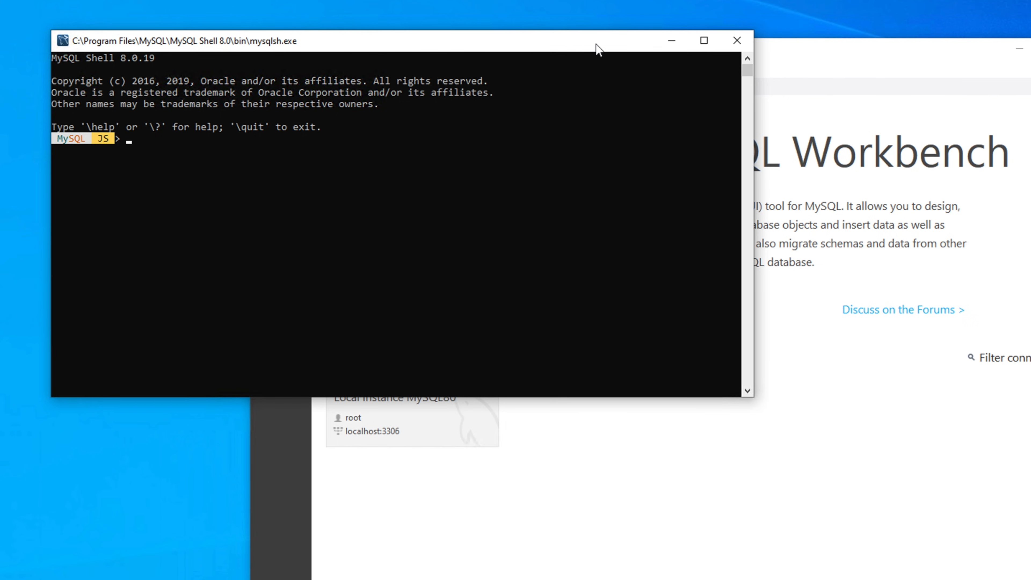
drag(597, 48, 614, 126)
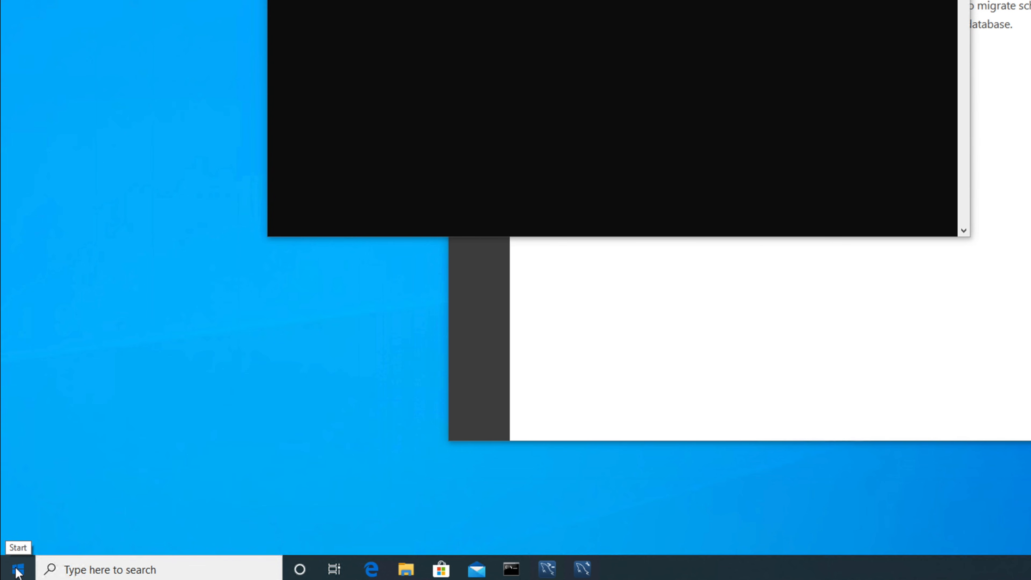
Step: In the Start menu, scroll to M and expand the MySQL program folder
click(17, 569)
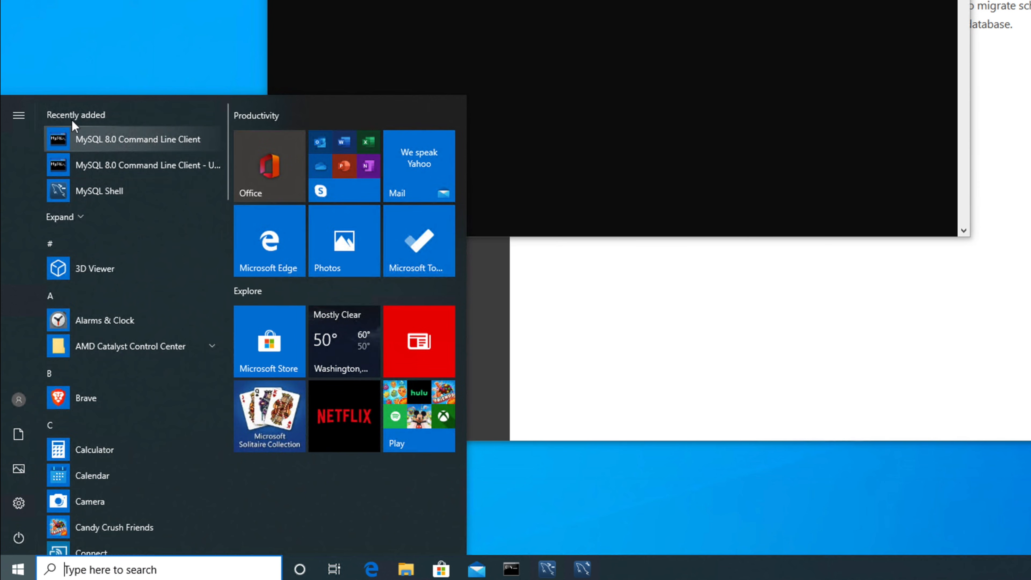
drag(228, 171, 230, 325)
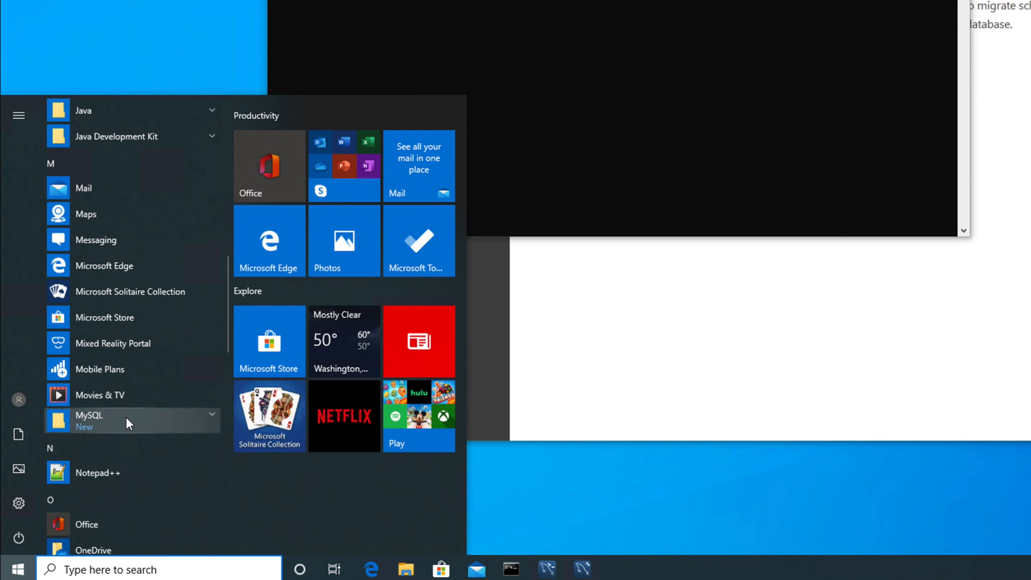
click(207, 418)
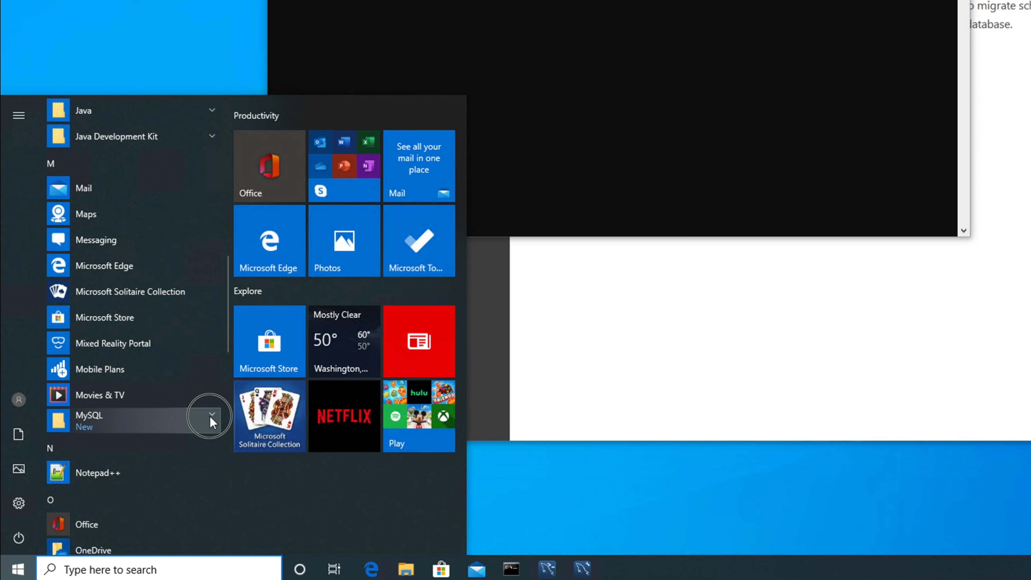
scroll(208, 417, down, 6)
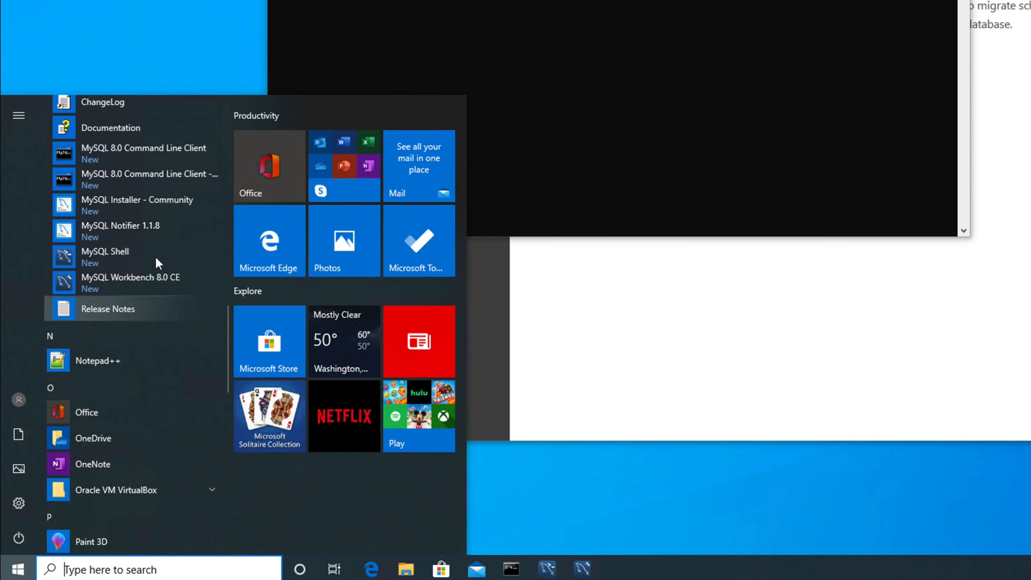
scroll(155, 256, up, 2)
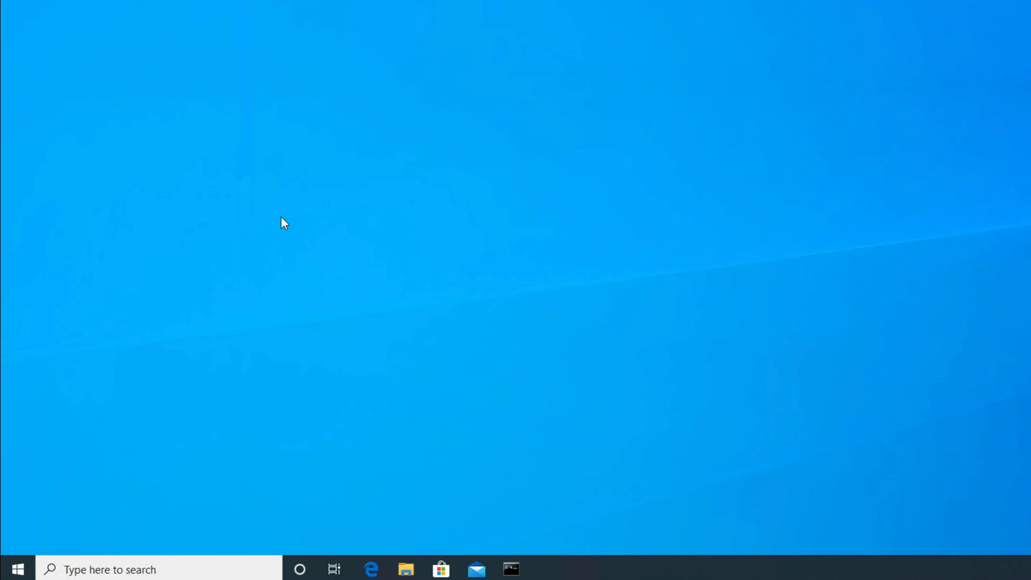
Step: Reopen the Start menu app list and expand the MySQL folder to reveal MySQL 8.0 Command Line Client
click(18, 567)
click(13, 568)
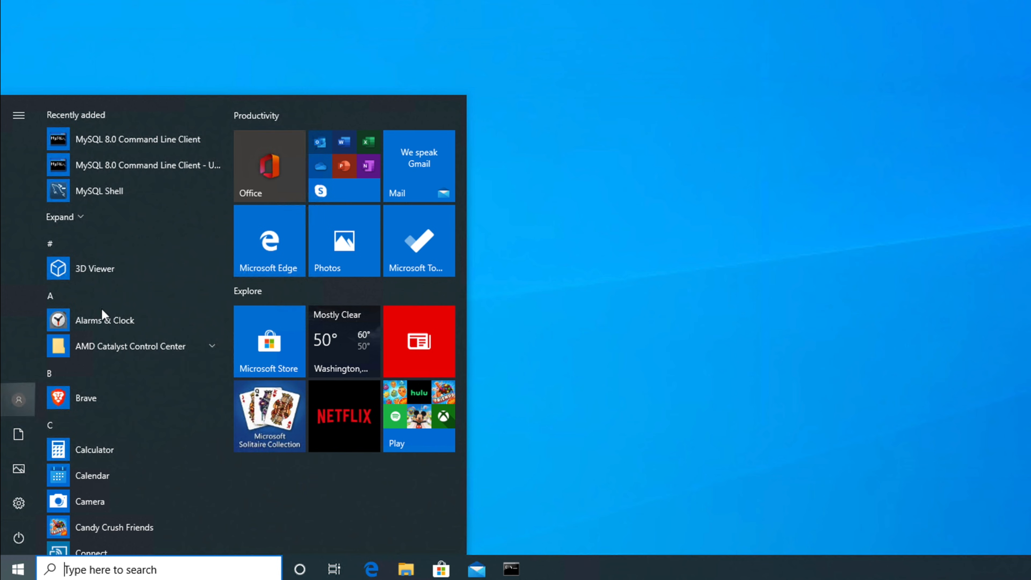
drag(226, 159, 239, 342)
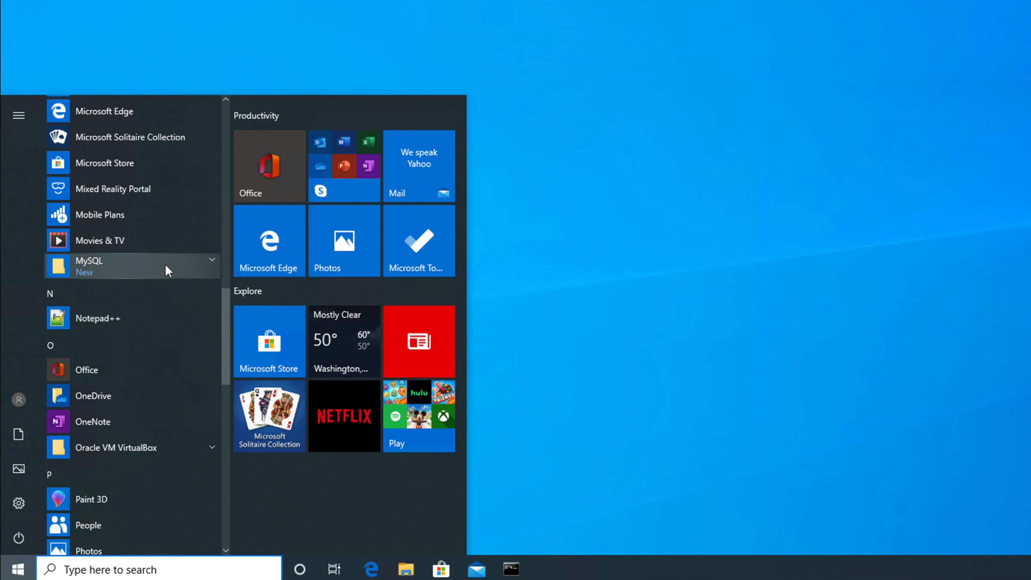
click(185, 268)
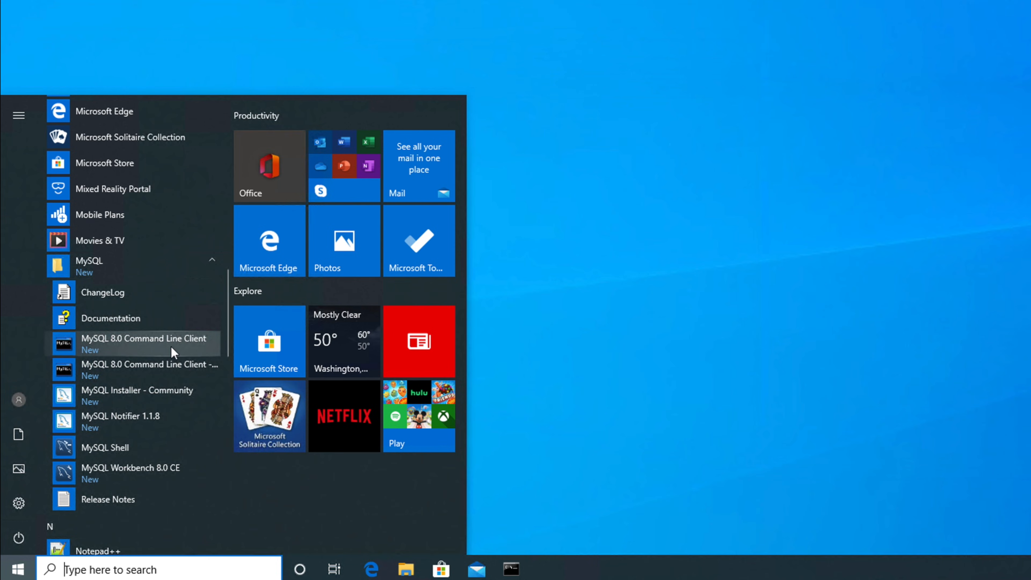
Step: Launch MySQL 8.0 Command Line Client, move its window lower, and log in with the server password
click(156, 344)
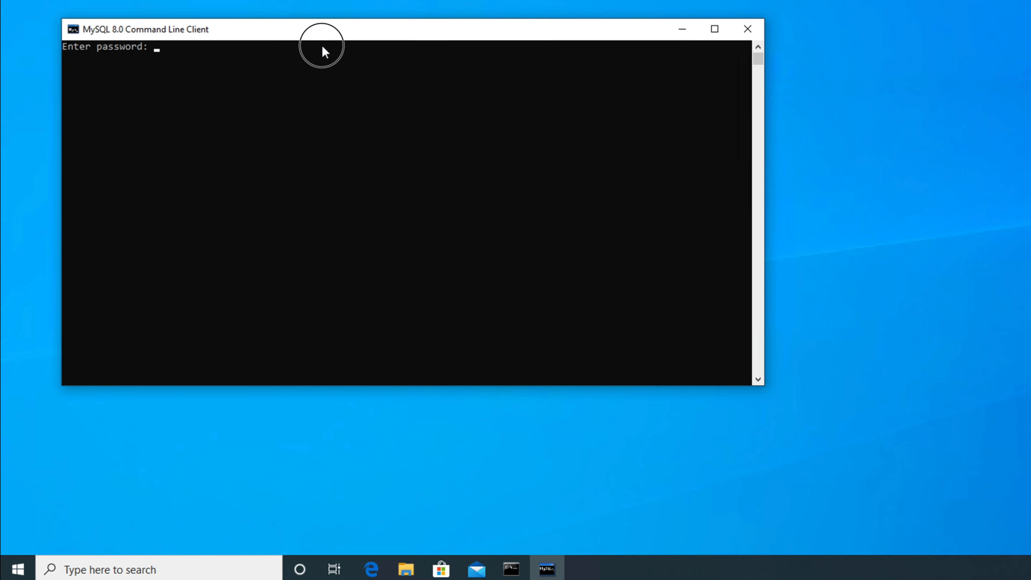
drag(322, 46, 262, 196)
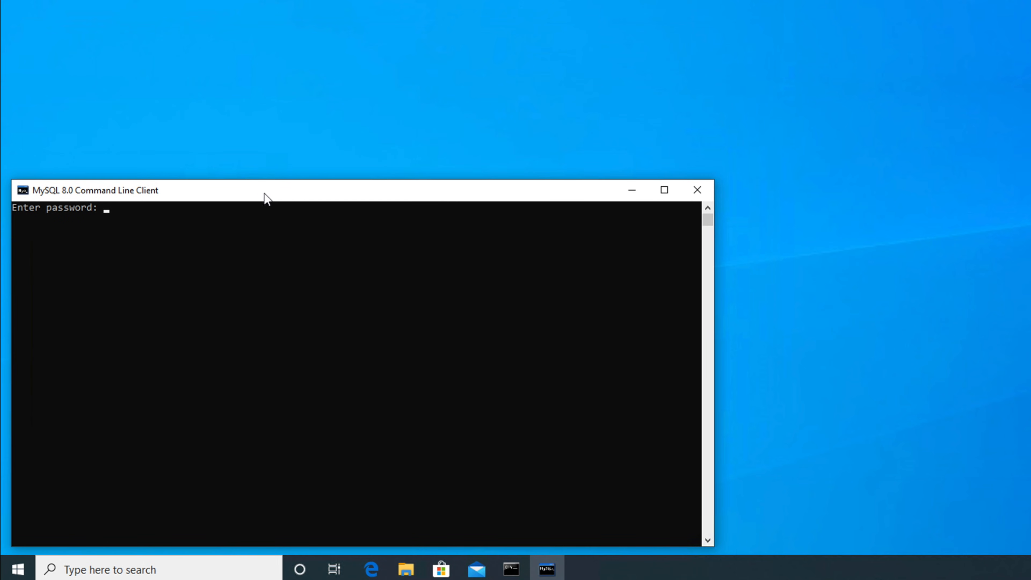
text(****)
key(Return)
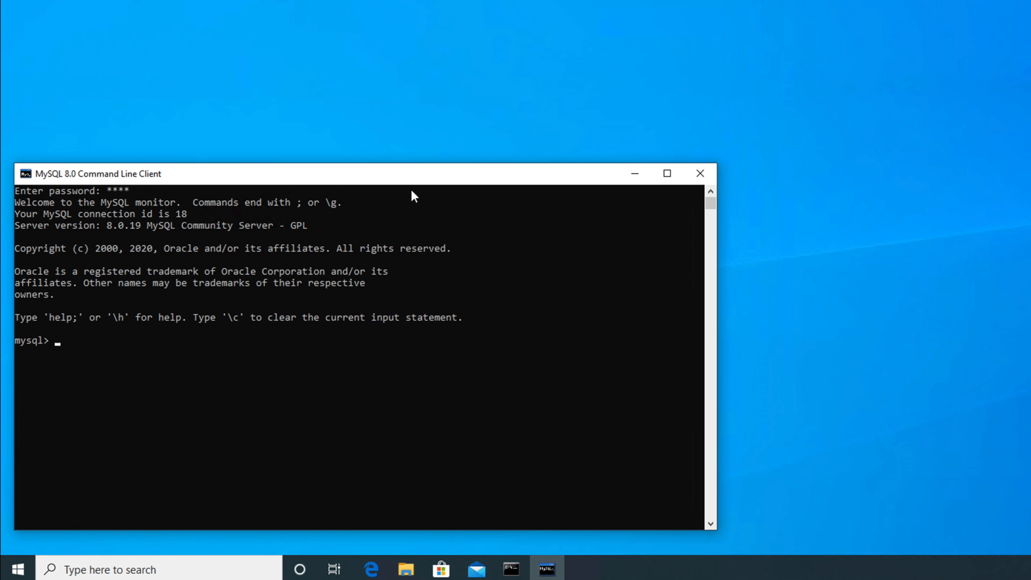
Step: Run show databases;, use world; and show tables; to list city, country and countrylanguage
text(show databases;)
key(Return)
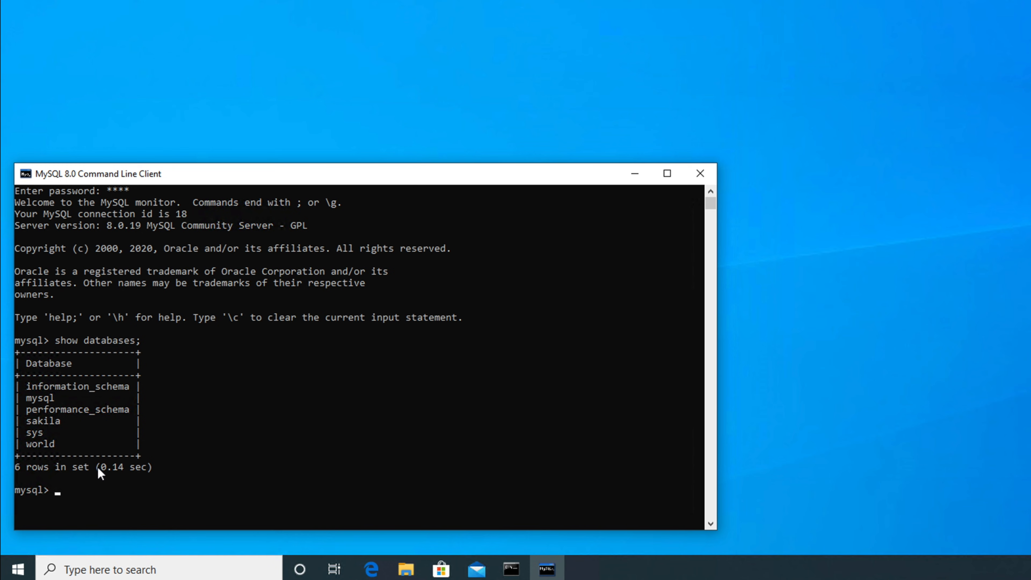
text(use world;)
key(Return)
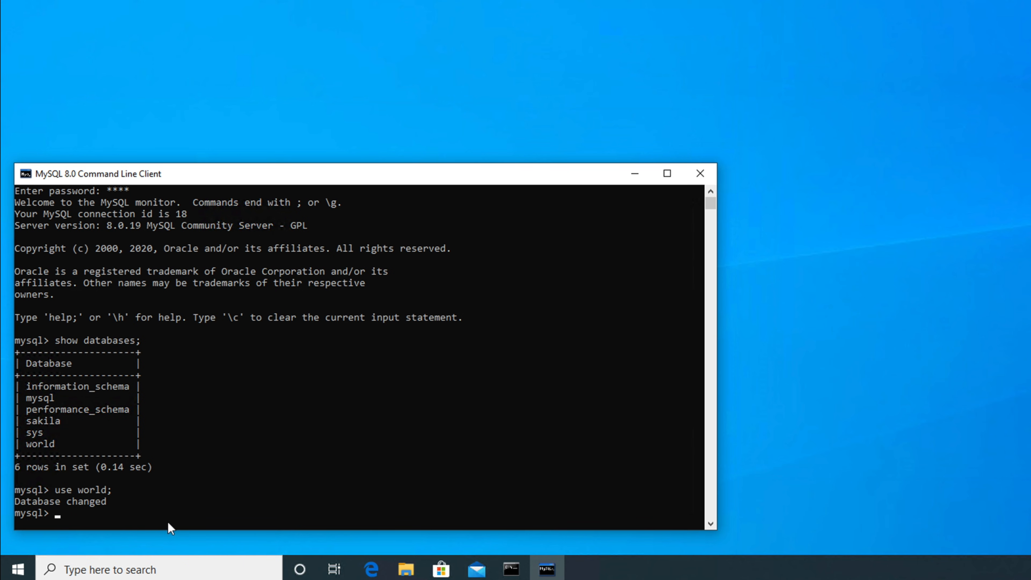
text(show tables;)
key(Return)
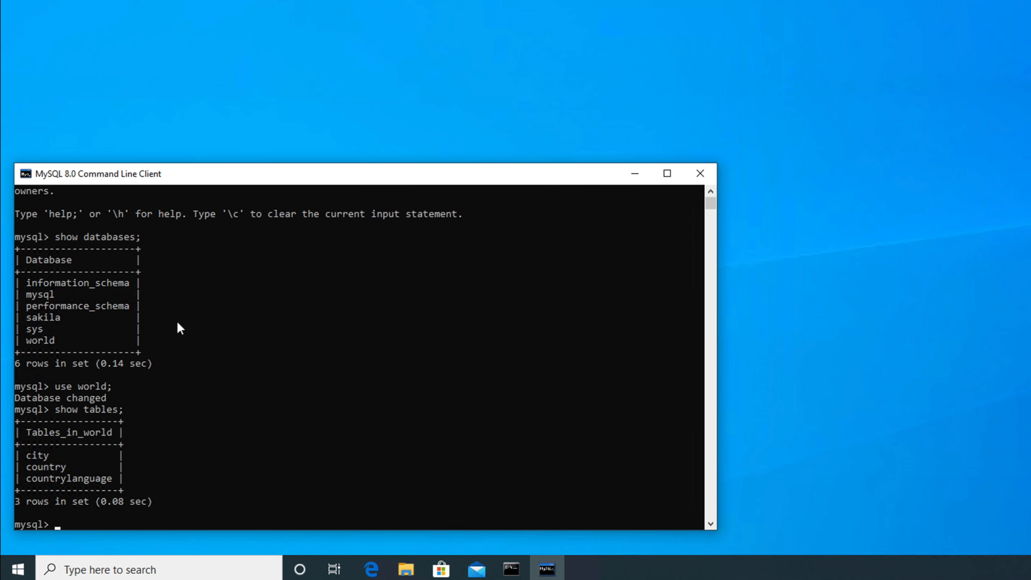
Step: Launch MySQL Workbench 8.0 CE from the Start menu's MySQL folder and move its window left and down
click(17, 570)
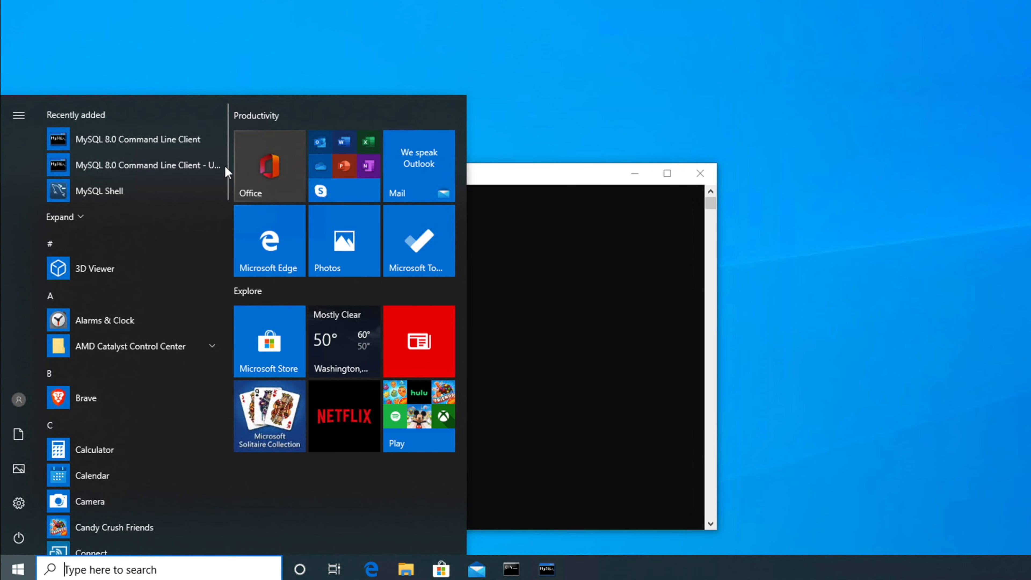
drag(226, 171, 219, 324)
click(112, 414)
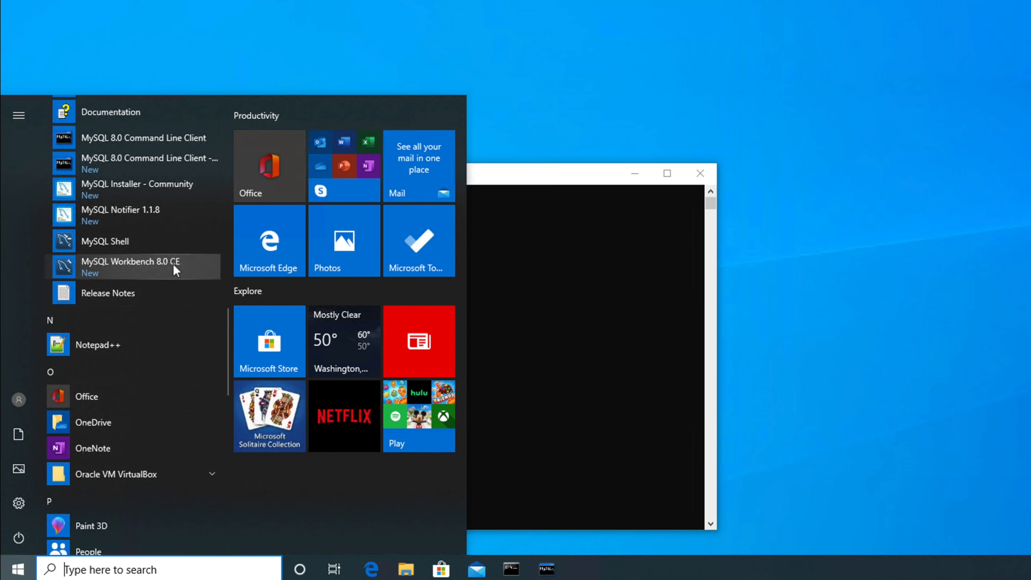
click(119, 266)
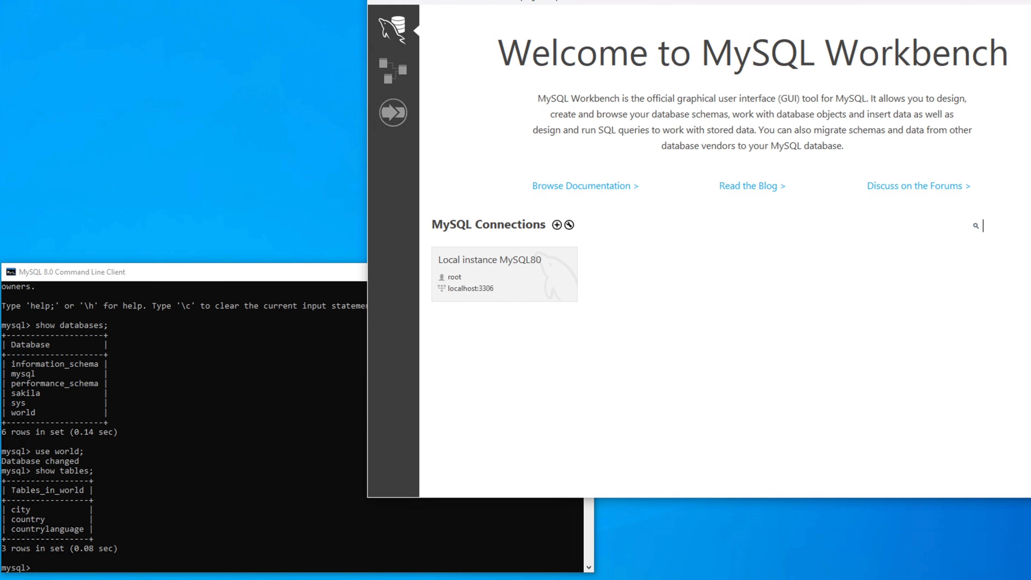
drag(571, 0, 344, 30)
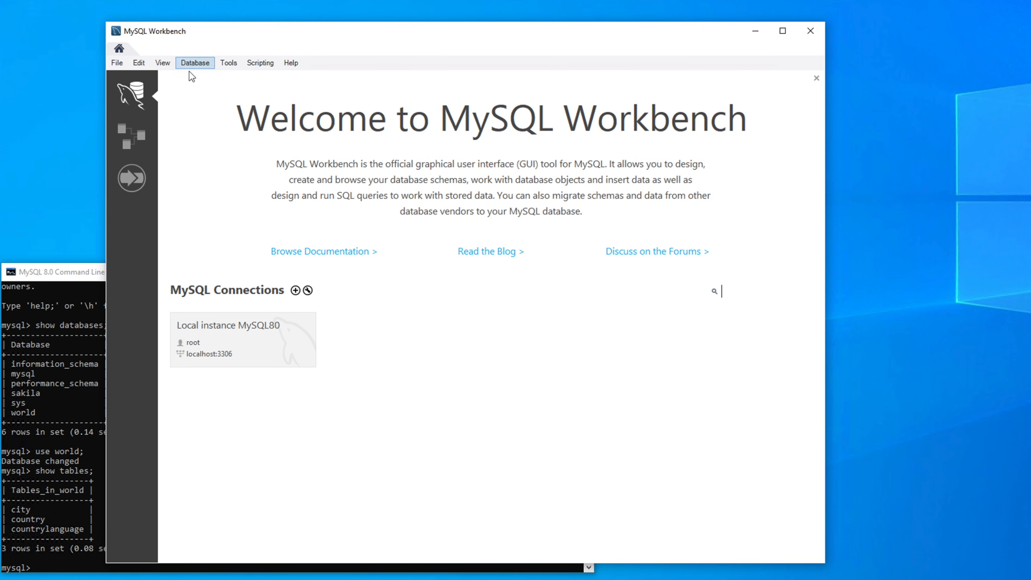
Step: Start Connect to Database using the Local instance MySQL80 connection over Standard (TCP/IP)
click(194, 64)
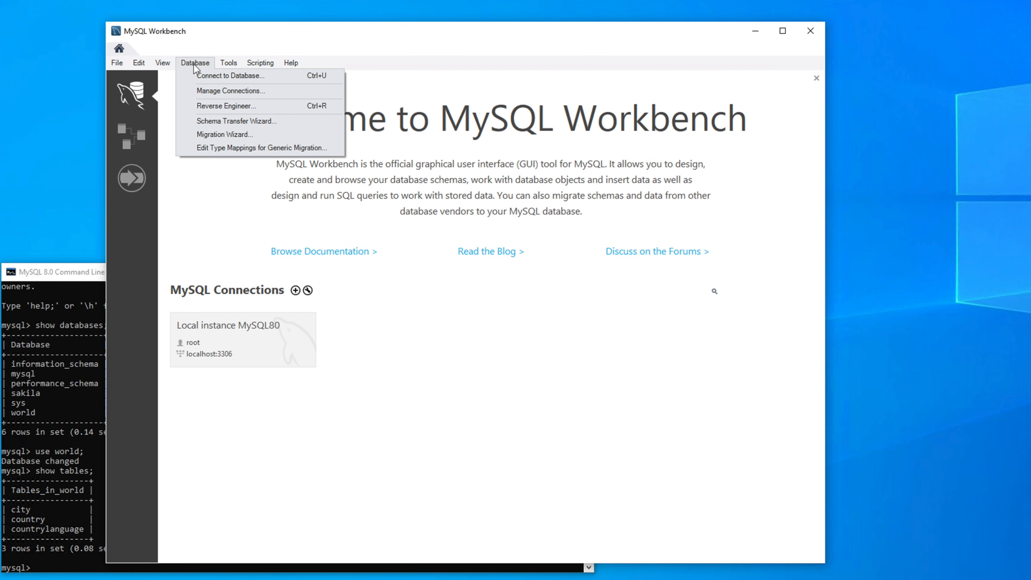
click(249, 76)
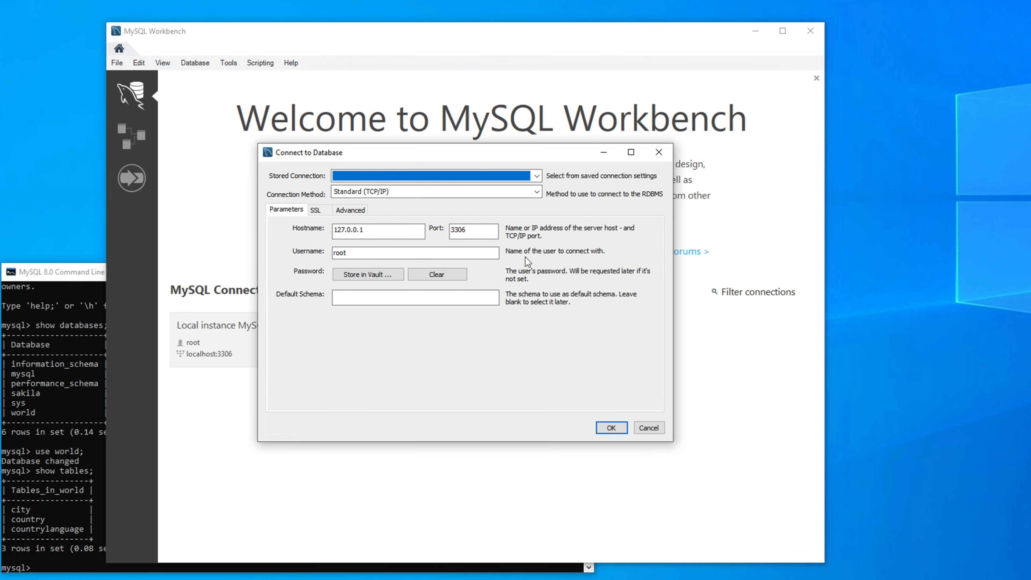
click(388, 180)
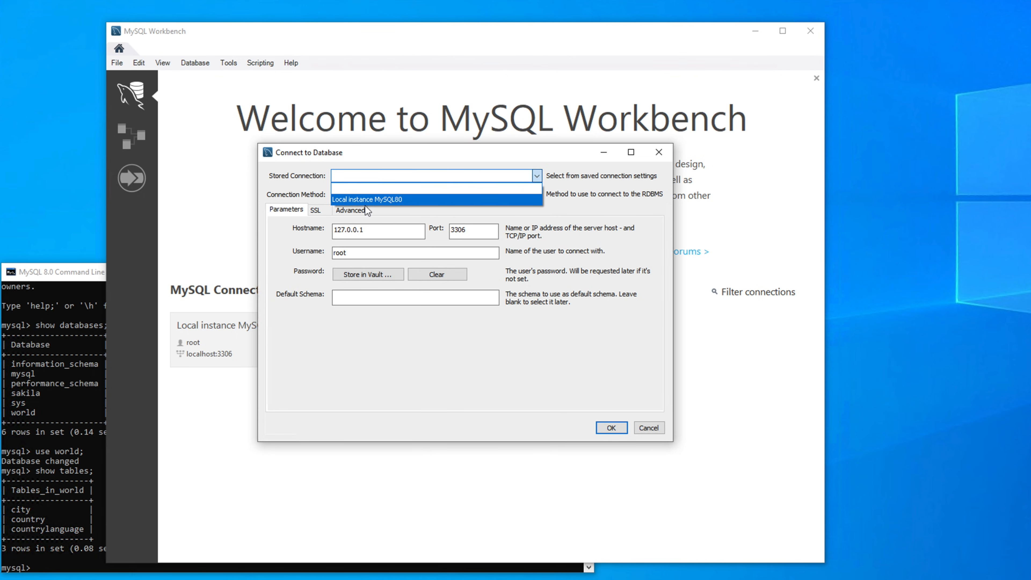
click(389, 201)
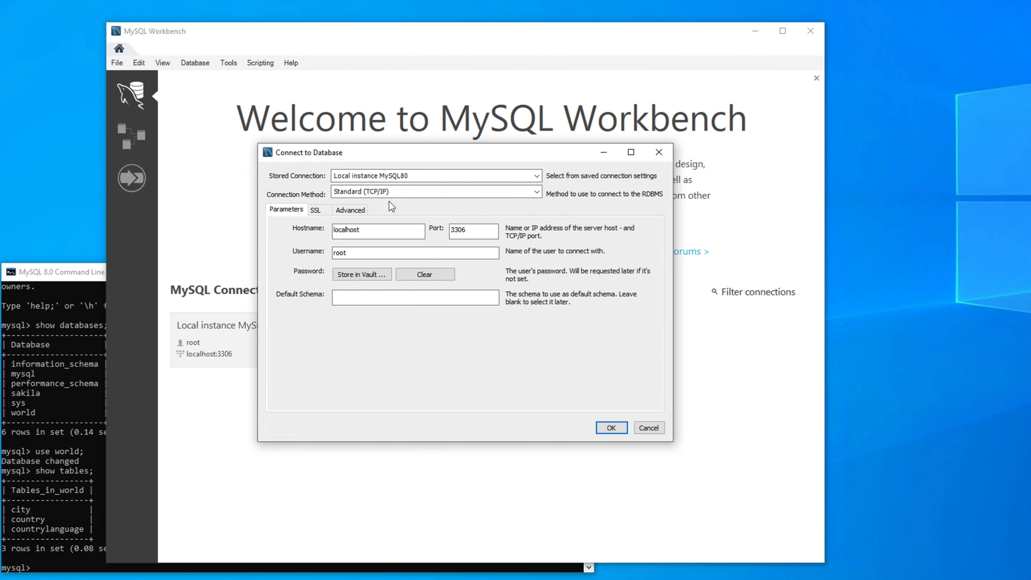
click(374, 194)
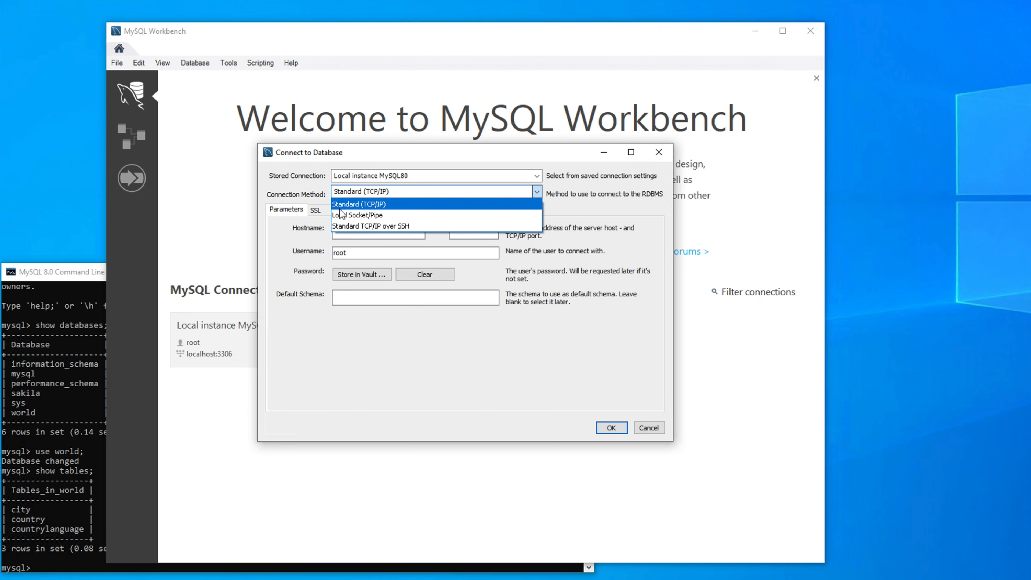
click(374, 205)
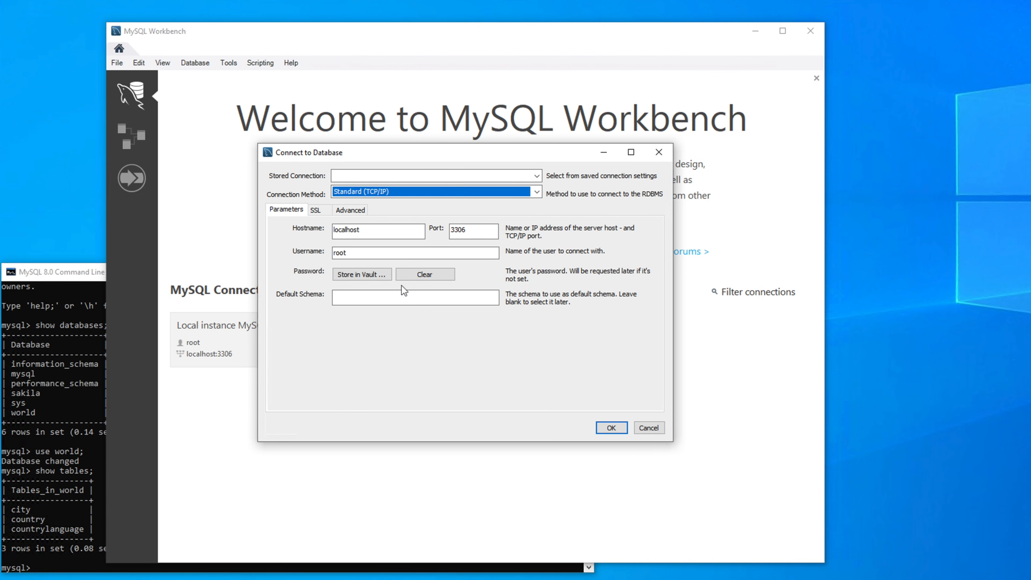
Step: Store the password in the vault and connect to the local MySQL server
click(361, 274)
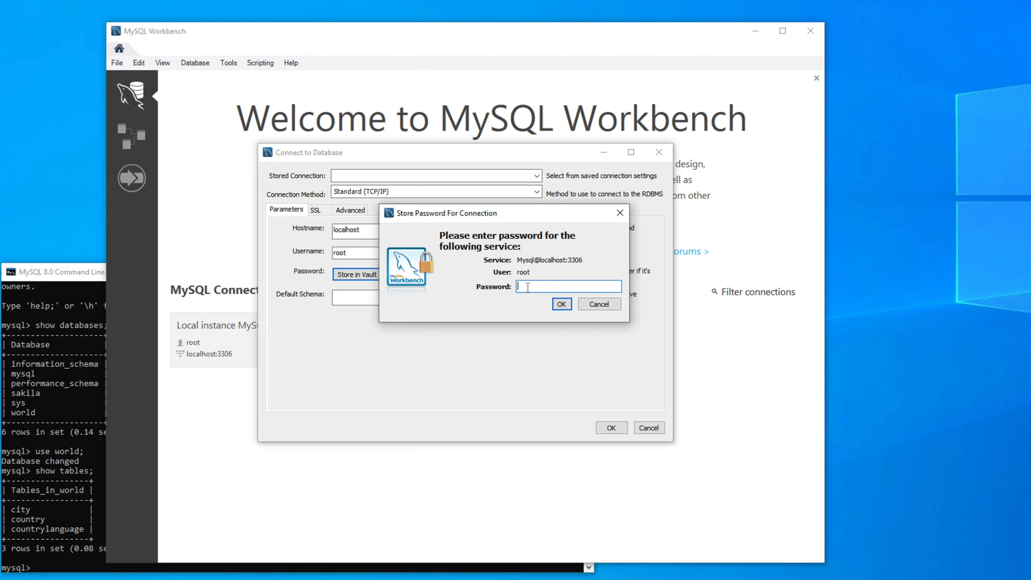
text(****)
click(561, 304)
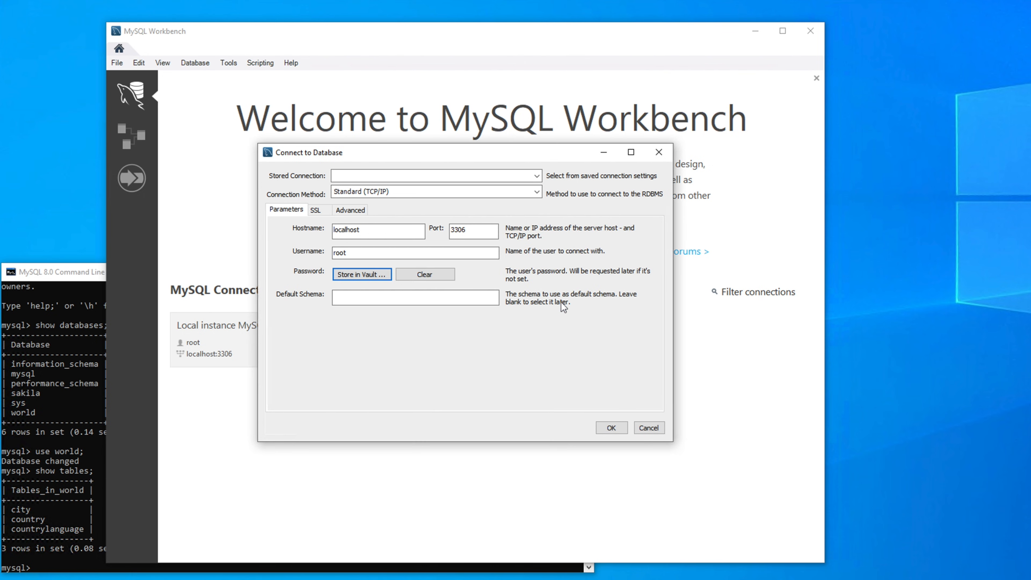
click(611, 428)
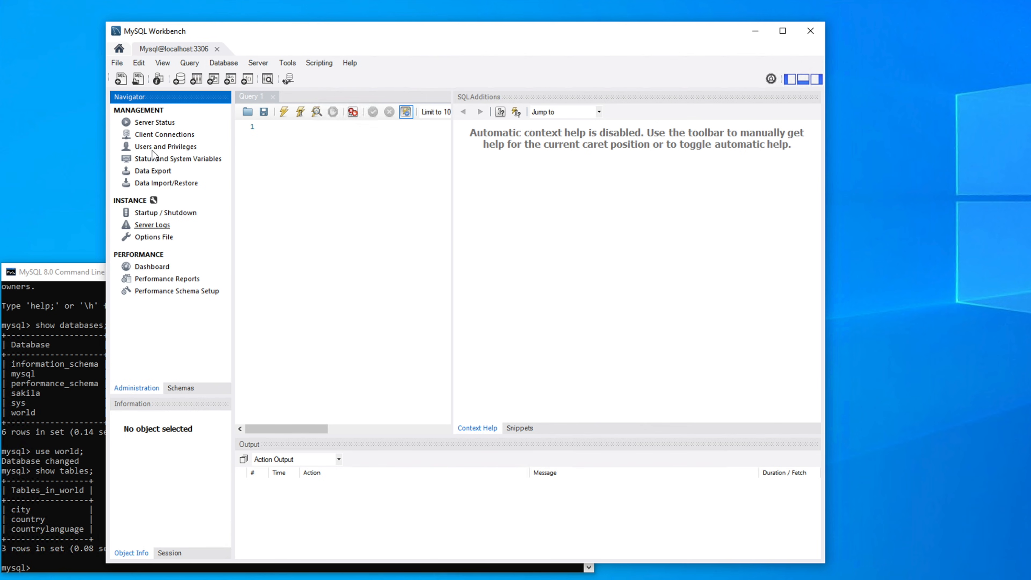
Step: Open Server Status, widen and scroll it to review version 8.0.19 on port 3306, then list the schemas
click(158, 123)
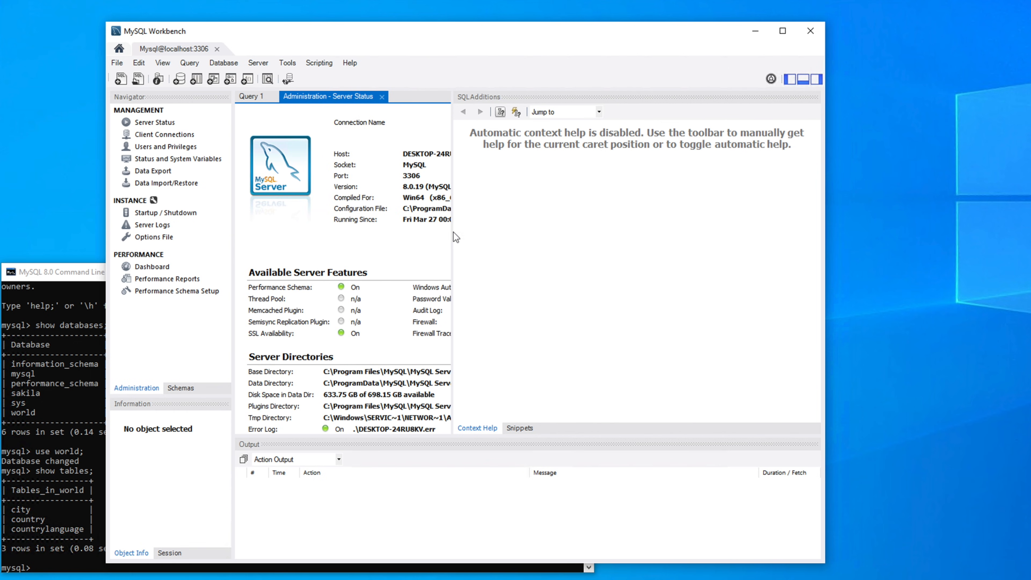
drag(453, 233, 627, 260)
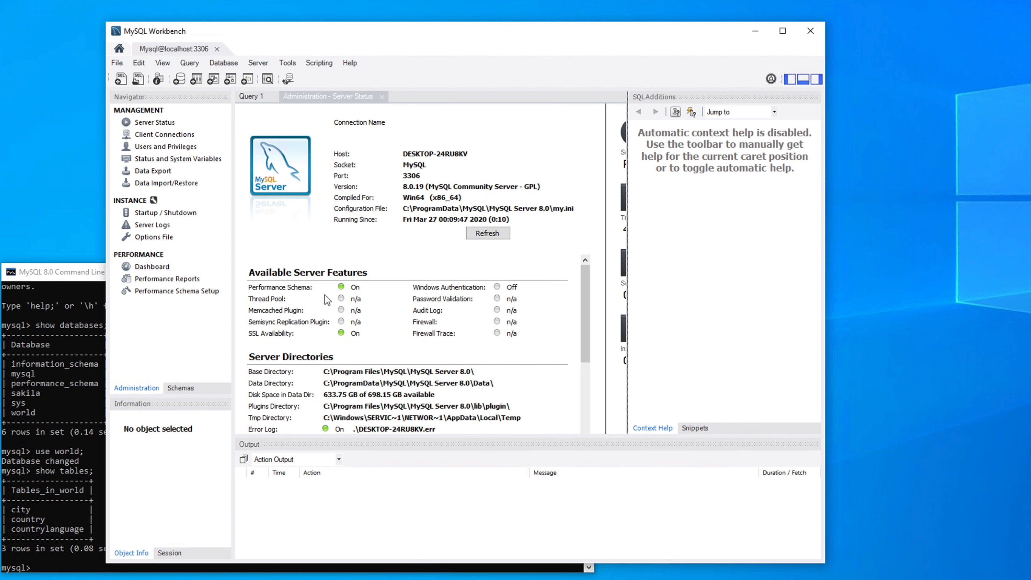
drag(584, 294, 583, 427)
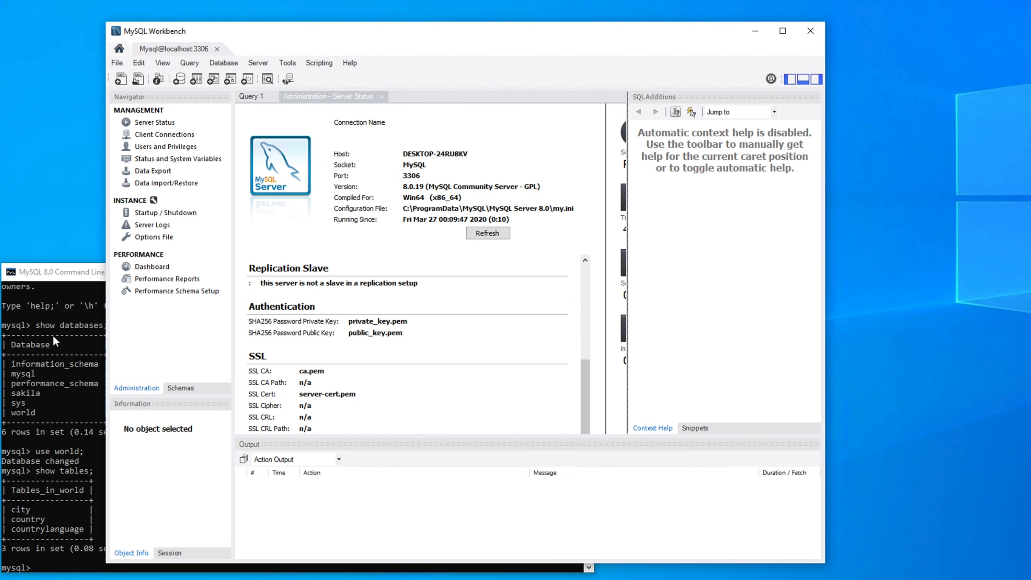
click(181, 388)
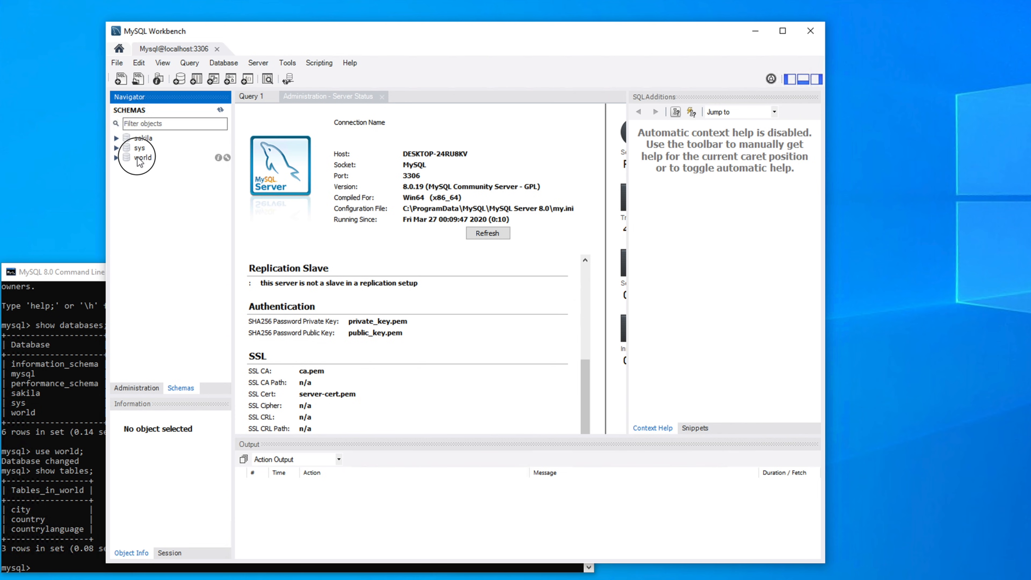
Step: Expand world's Tables and the city table to list columns ID, Name, CountryCode, District, Population
click(152, 159)
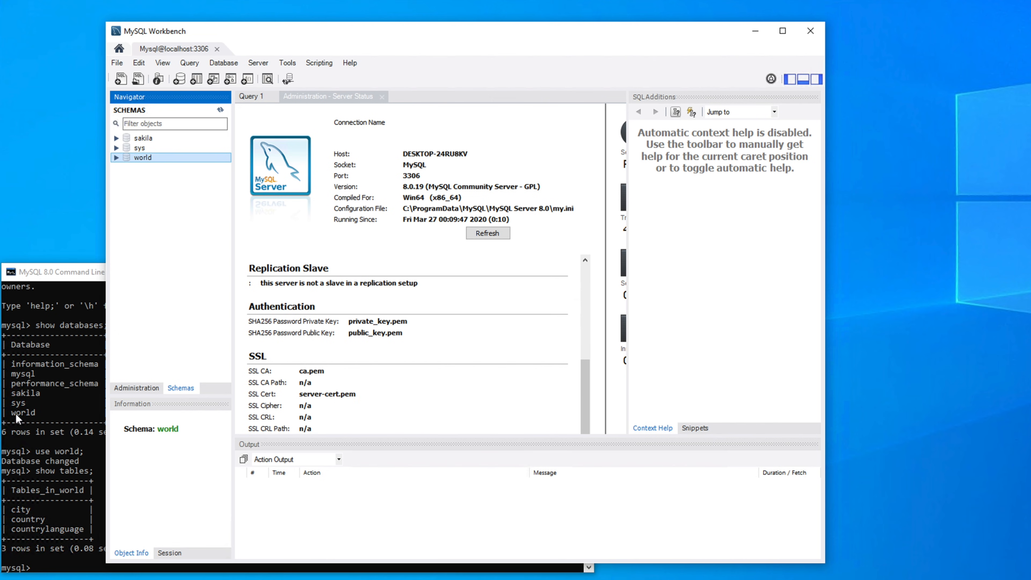
click(117, 158)
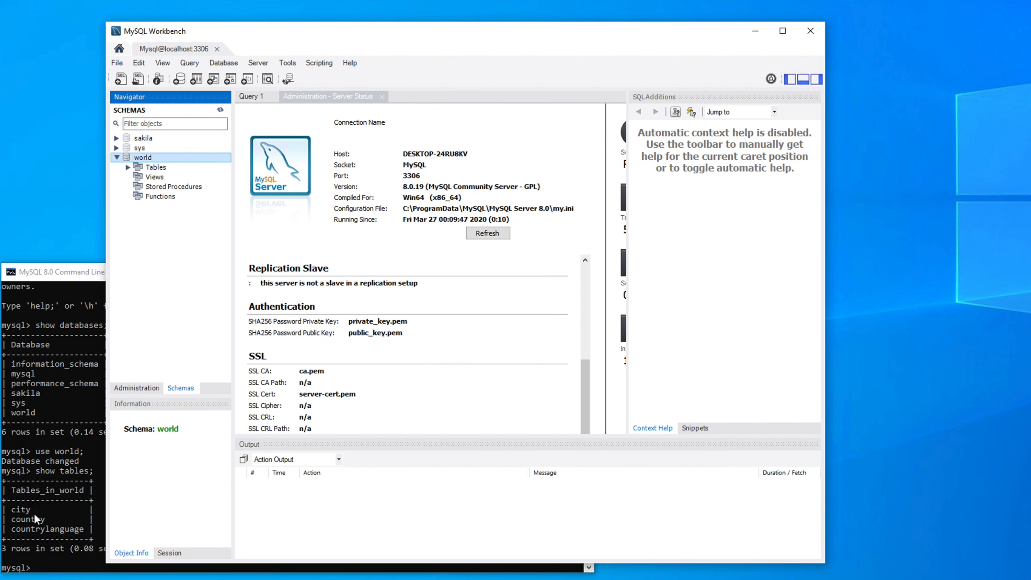
click(54, 292)
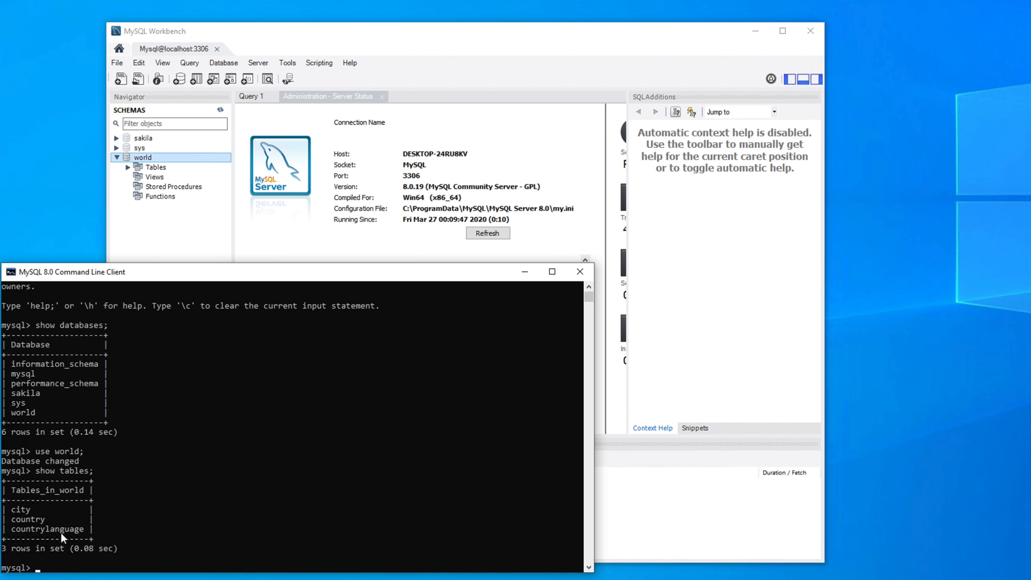
click(274, 36)
click(128, 167)
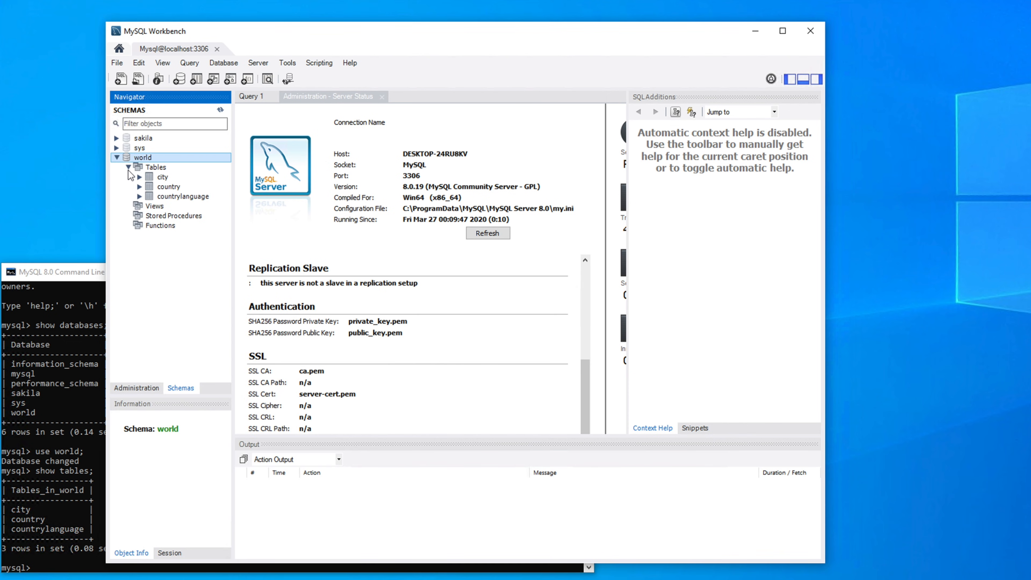
click(164, 194)
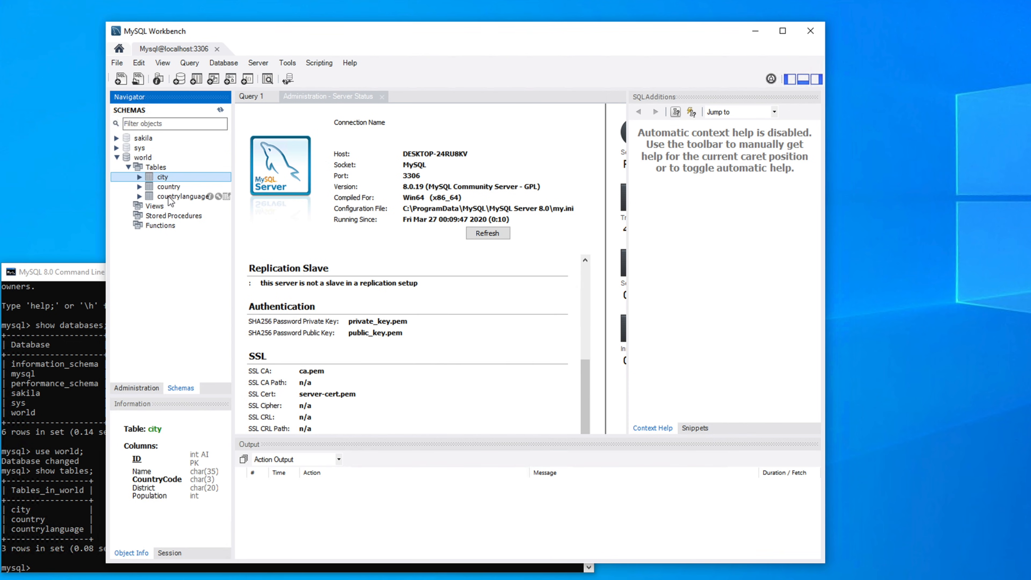
click(162, 177)
click(139, 176)
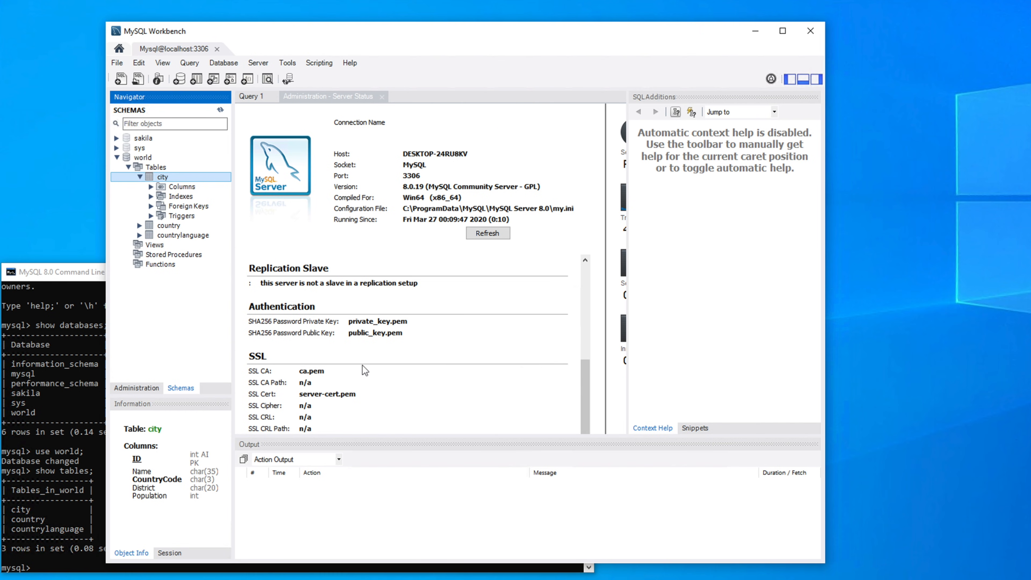
click(88, 276)
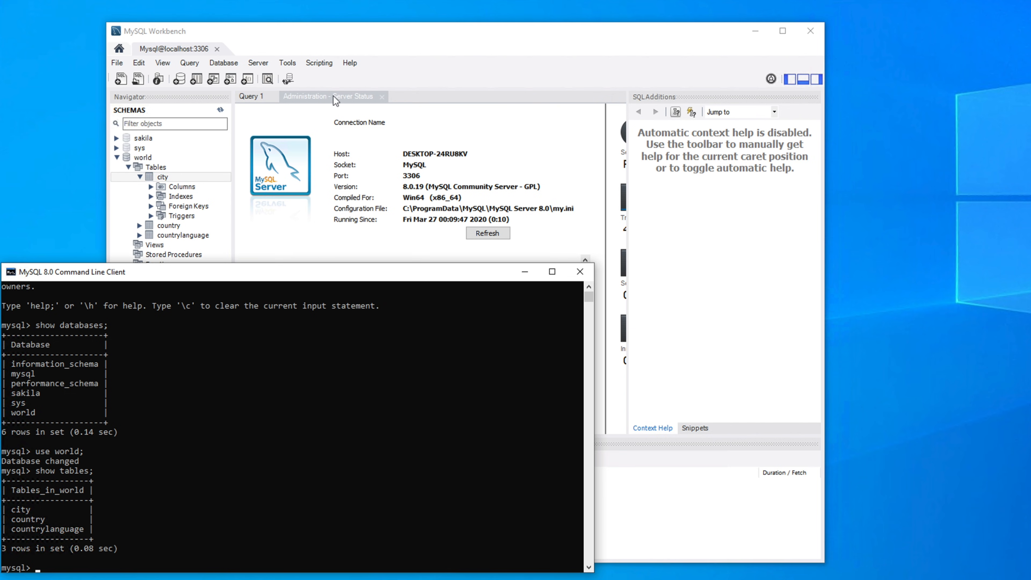
click(345, 42)
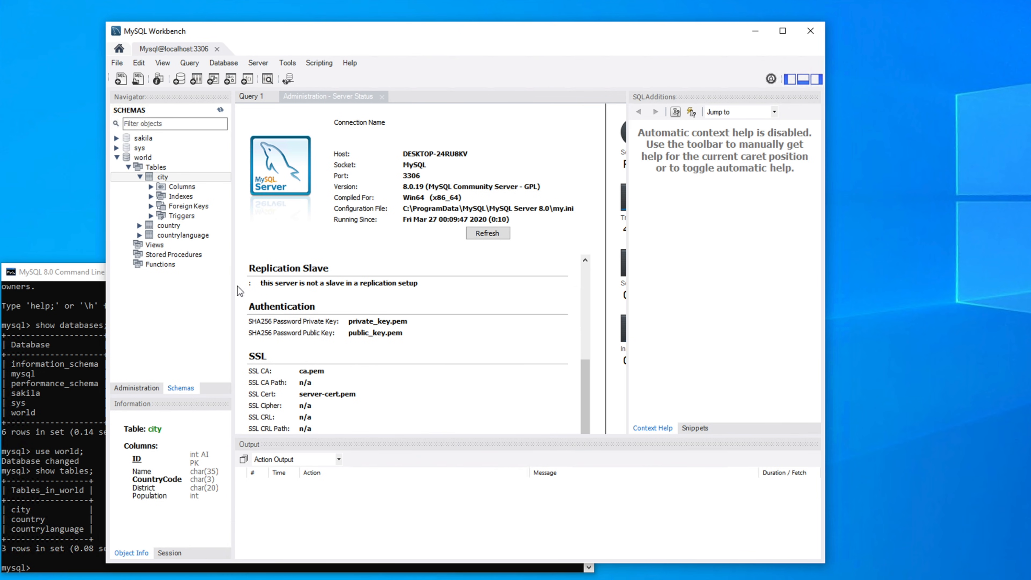